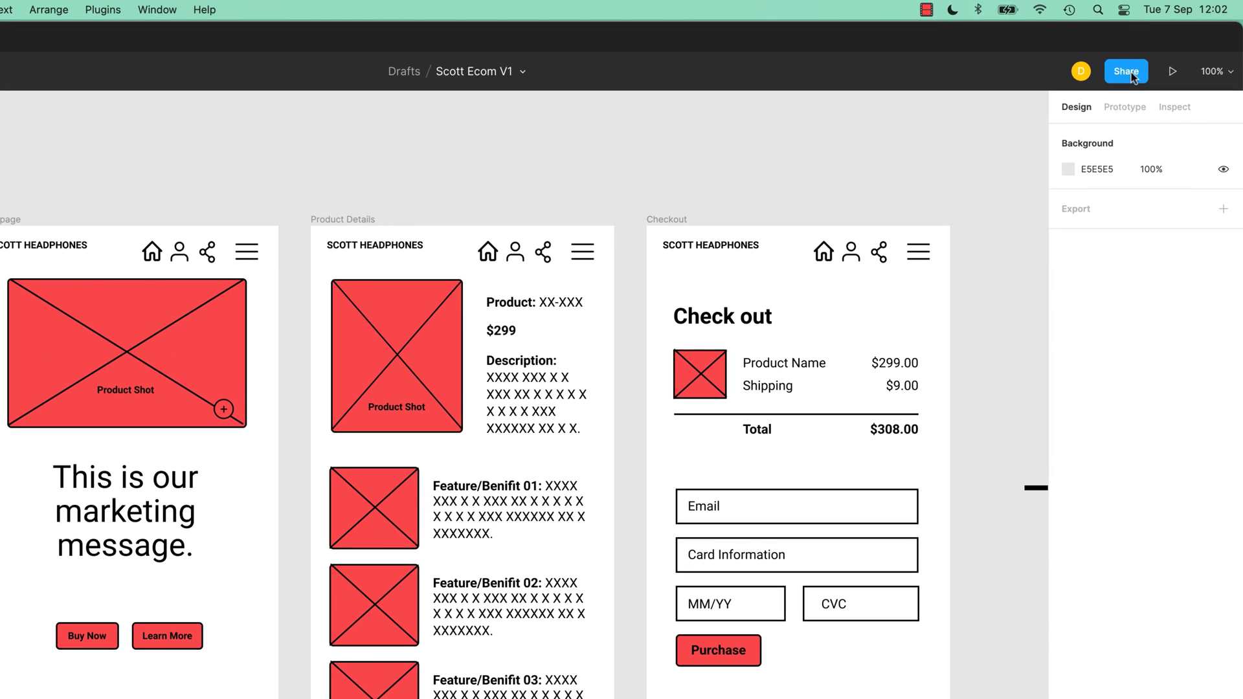
Try giving the collaborator 'can edit' access on Scott Ecom V1, then dismiss the move-to-team-project notice.
left_click(1149, 57)
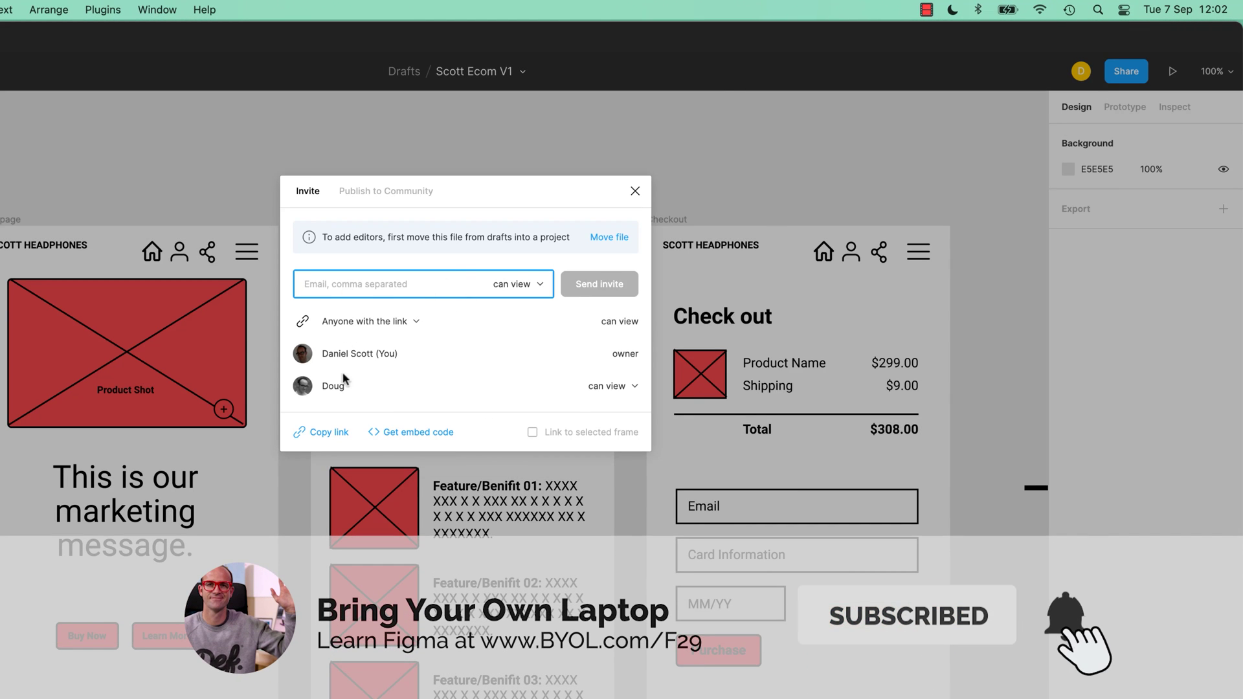
left_click(616, 392)
left_click(610, 366)
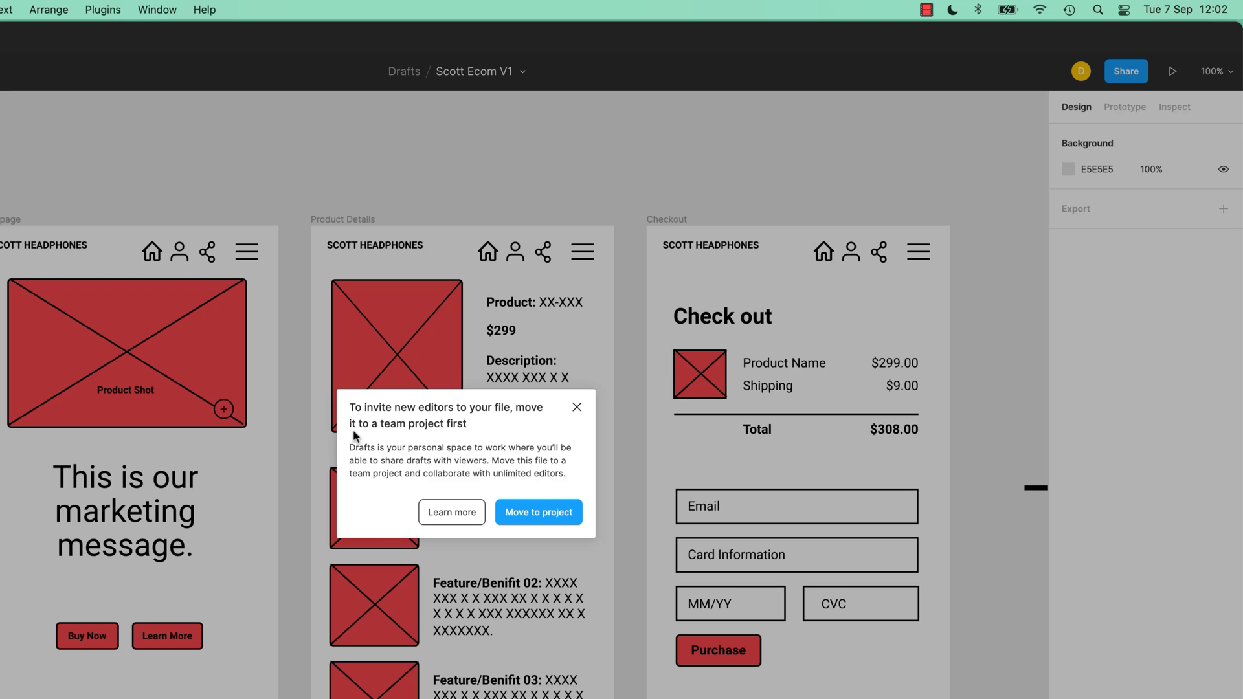
left_click(577, 407)
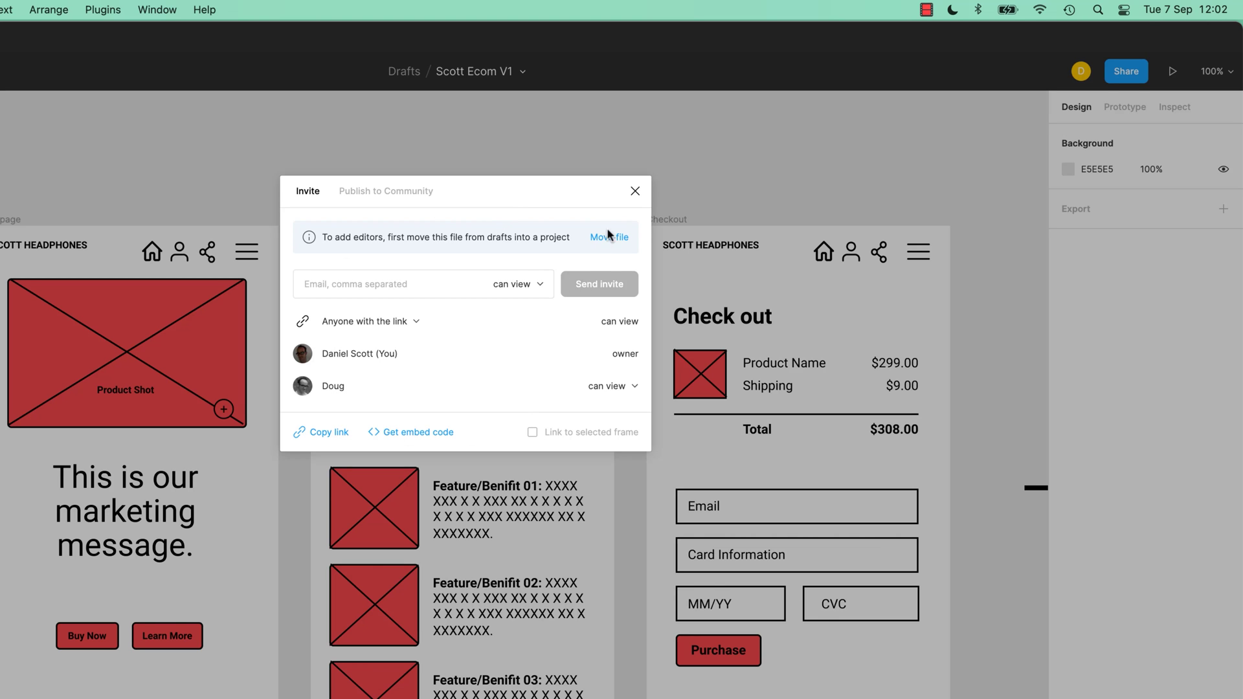
Close the Share dialog and return to the Figma file browser home.
left_click(634, 192)
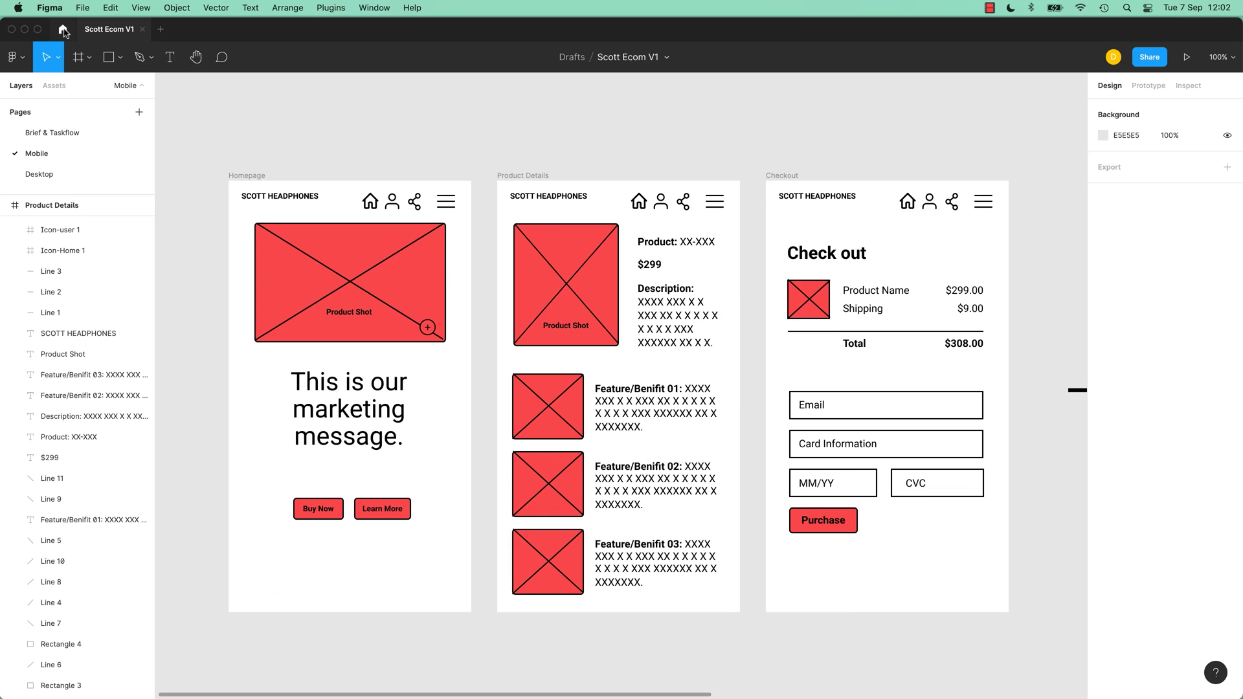
left_click(63, 30)
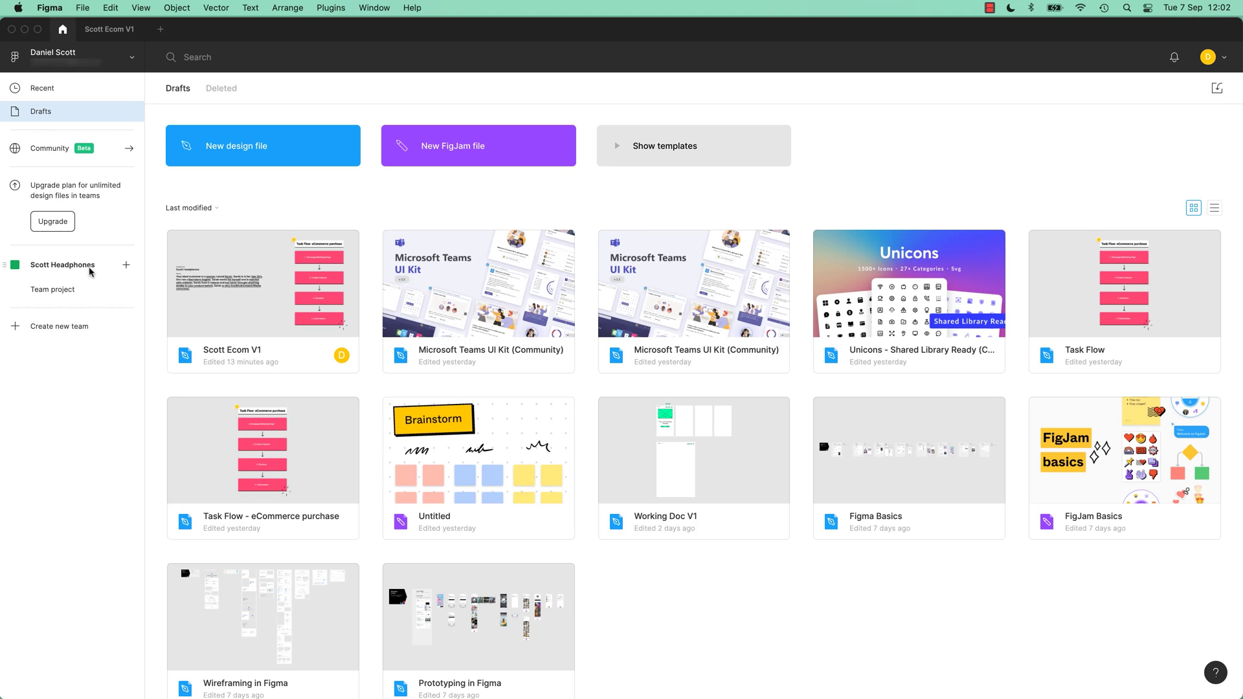
left_click(75, 269)
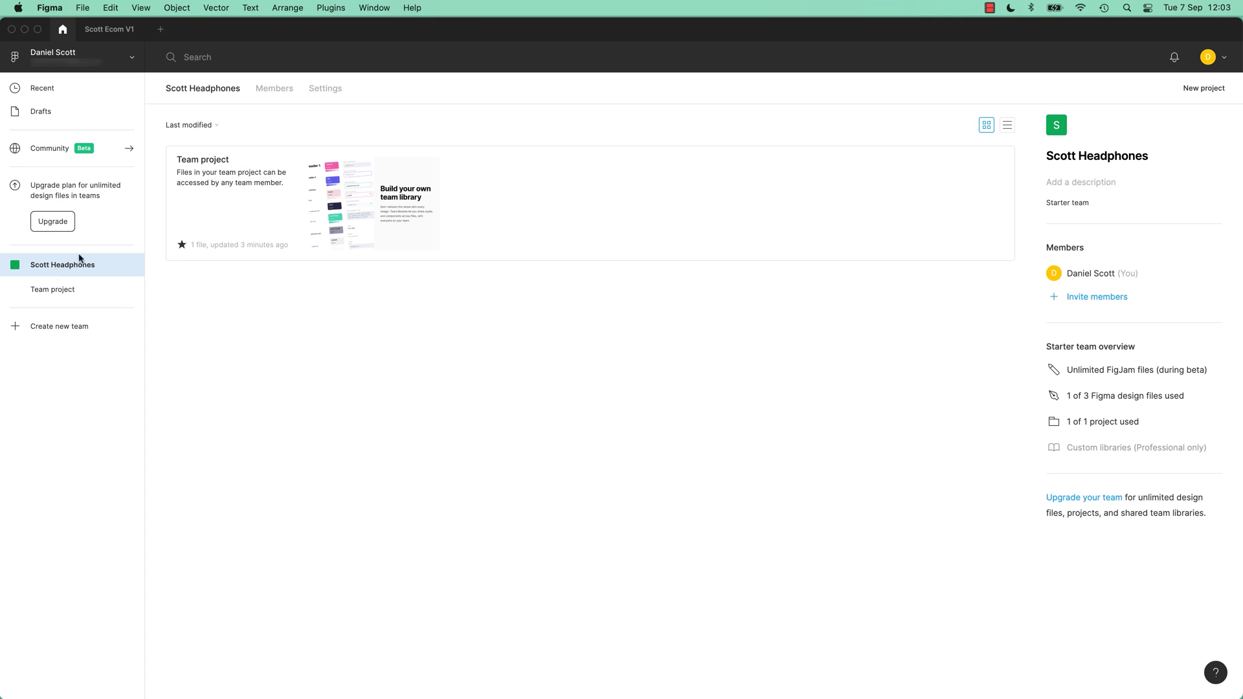
left_click(277, 91)
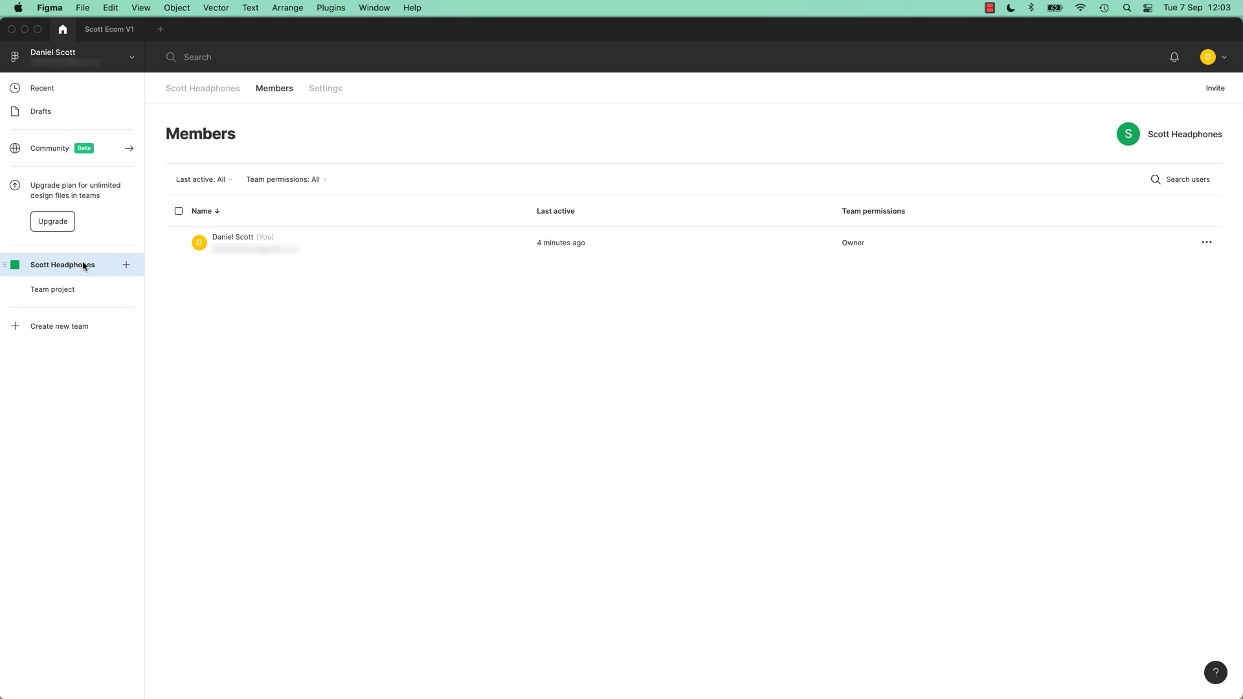
left_click(218, 90)
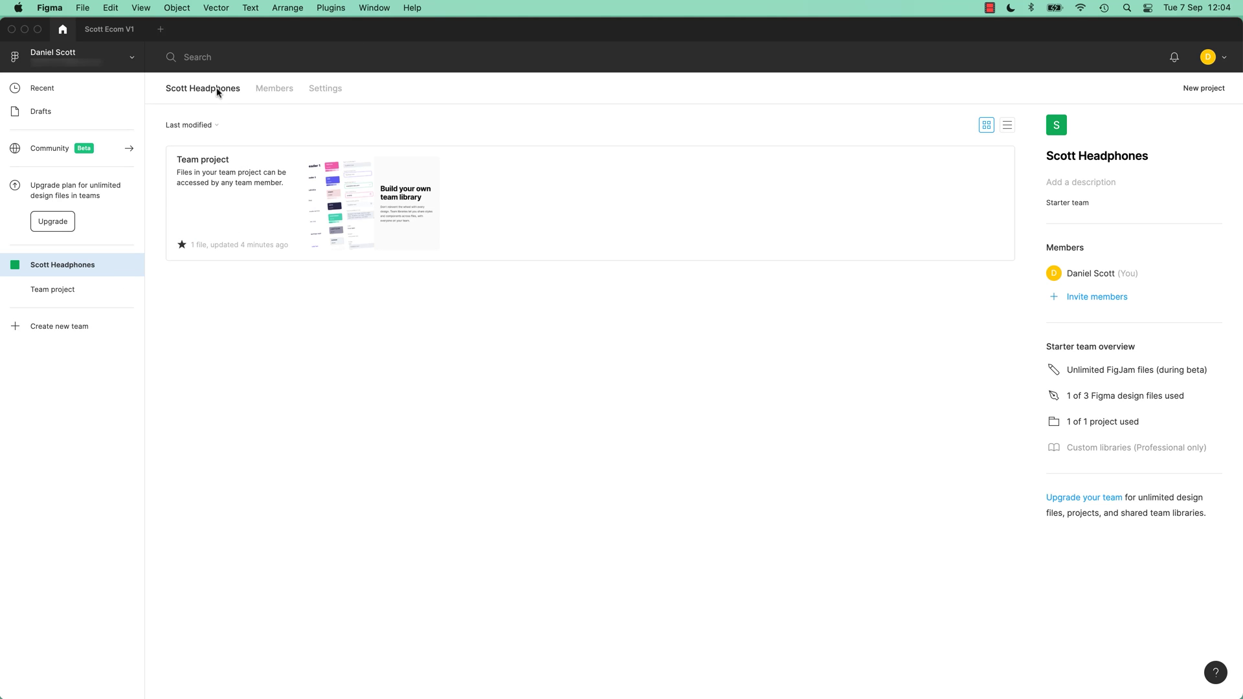
Open the Team project's Scott Headphones team library file and view its Assets and Layers panels.
left_click(66, 292)
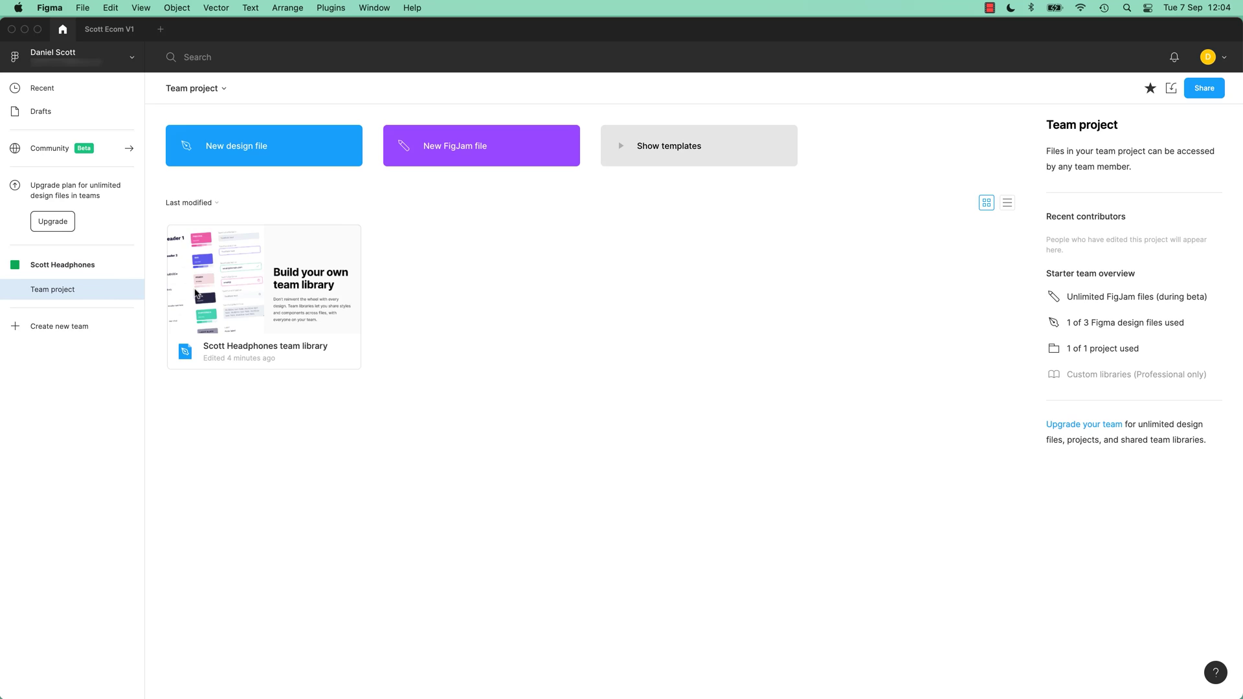
left_click(87, 267)
left_click(82, 288)
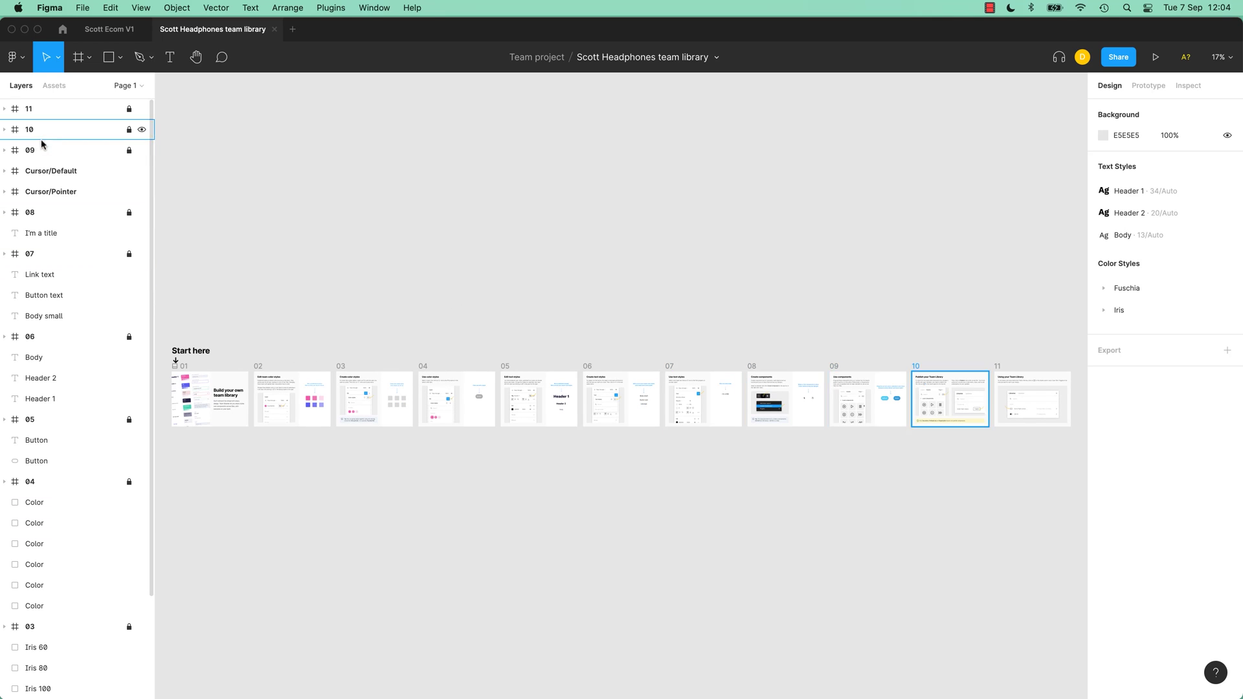
left_click(55, 86)
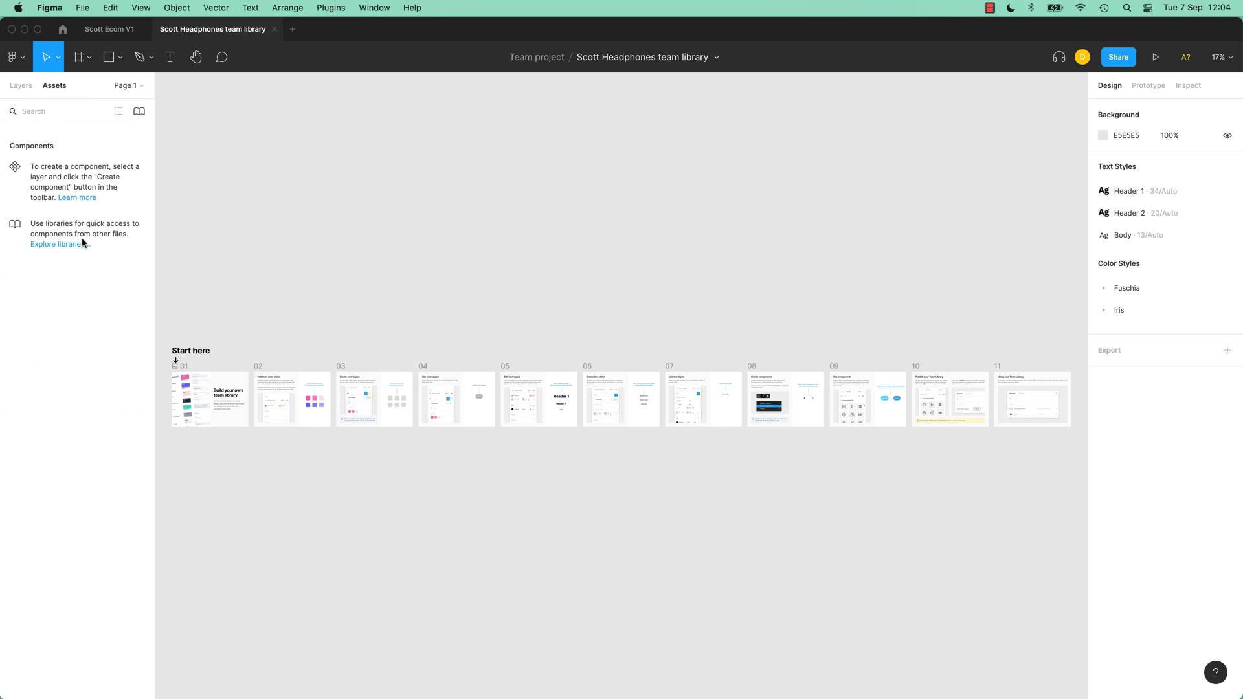
left_click(21, 85)
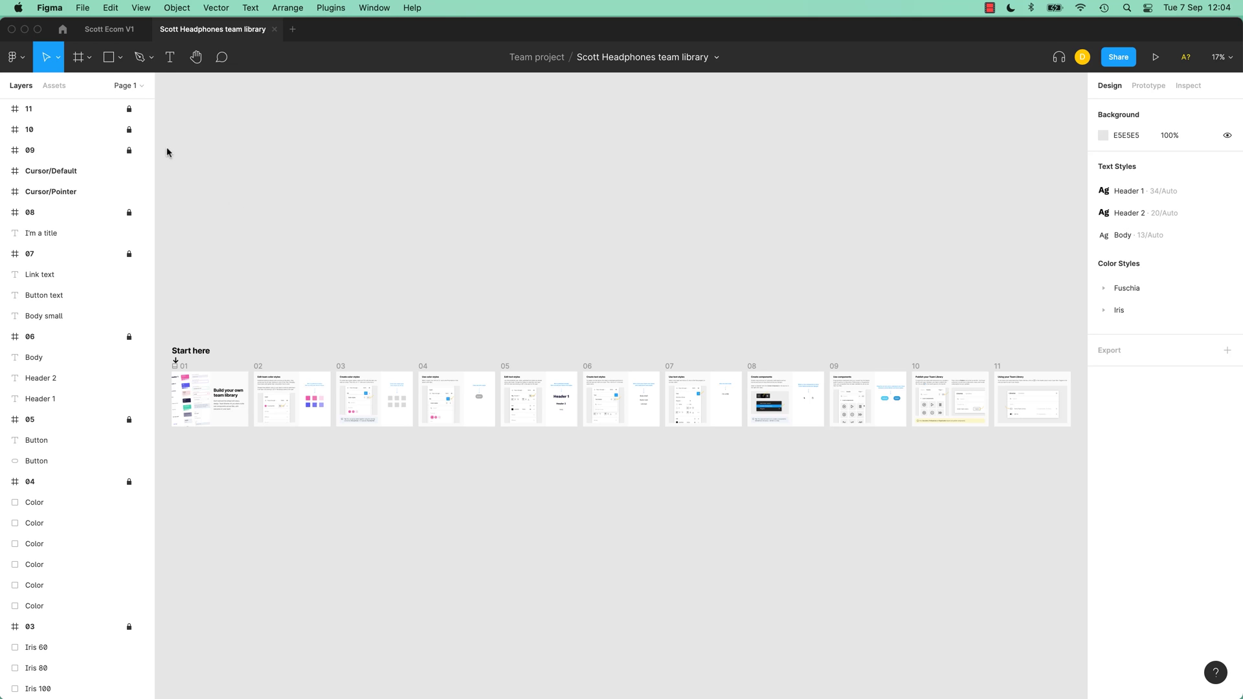
Close the team library file and delete the Team project.
left_click(274, 29)
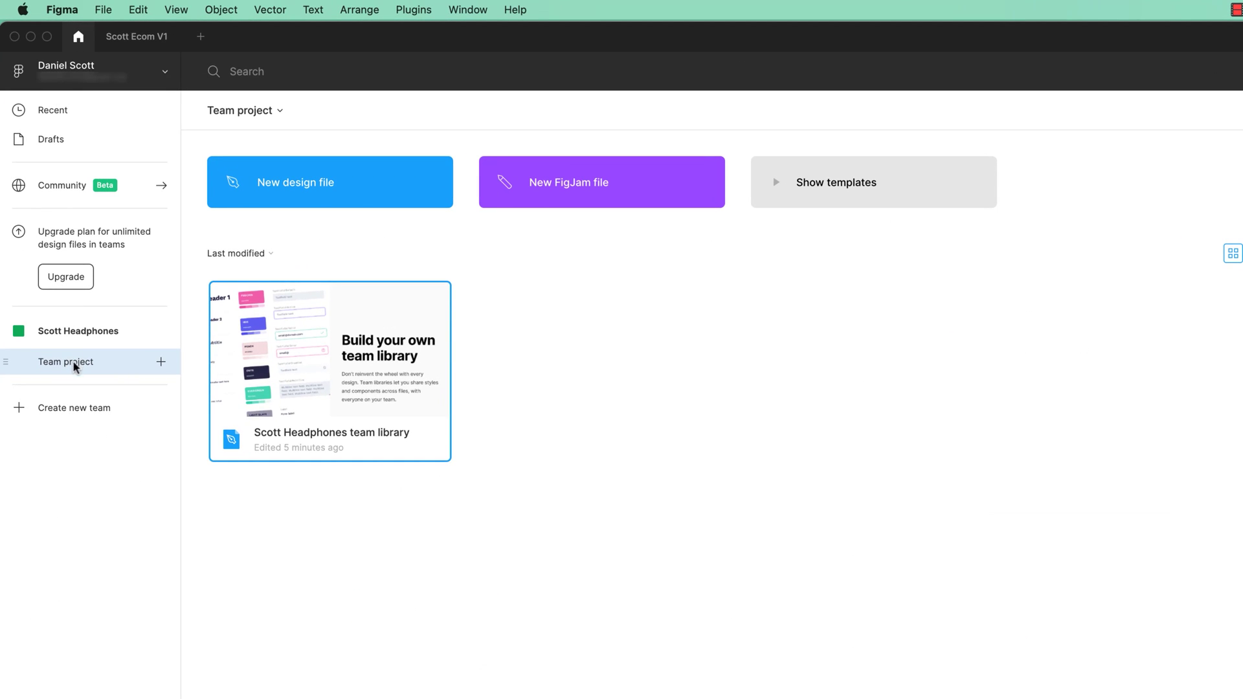
right_click(100, 364)
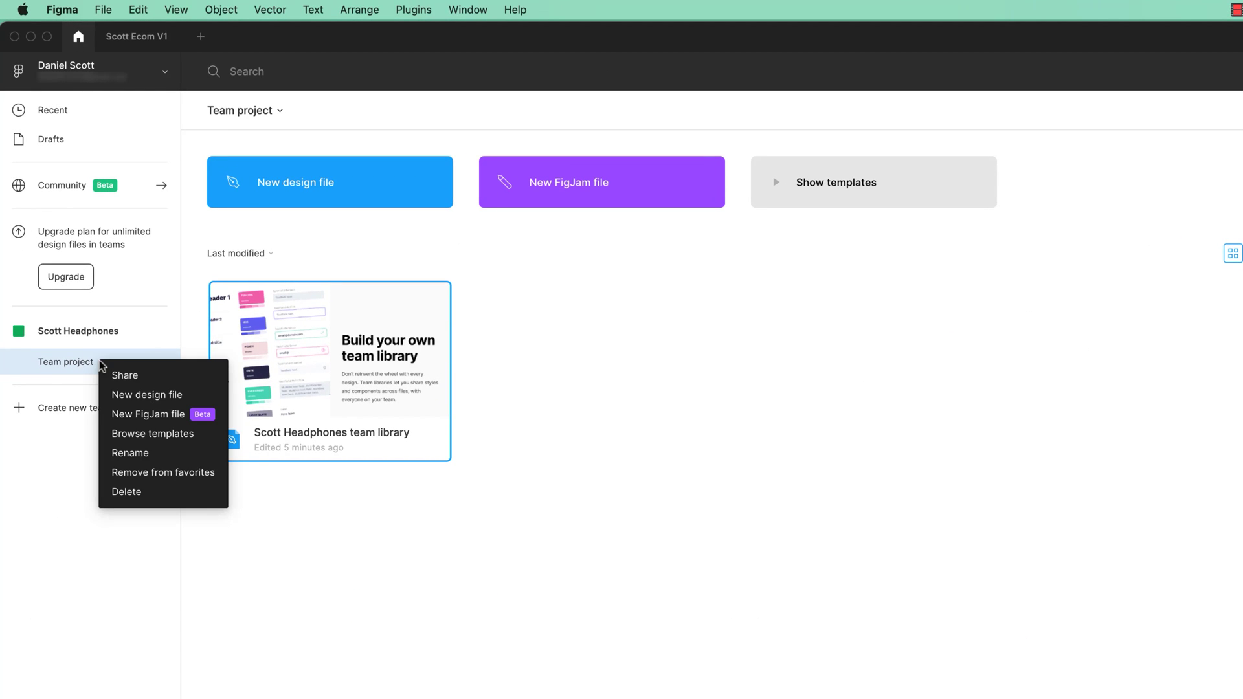
left_click(133, 492)
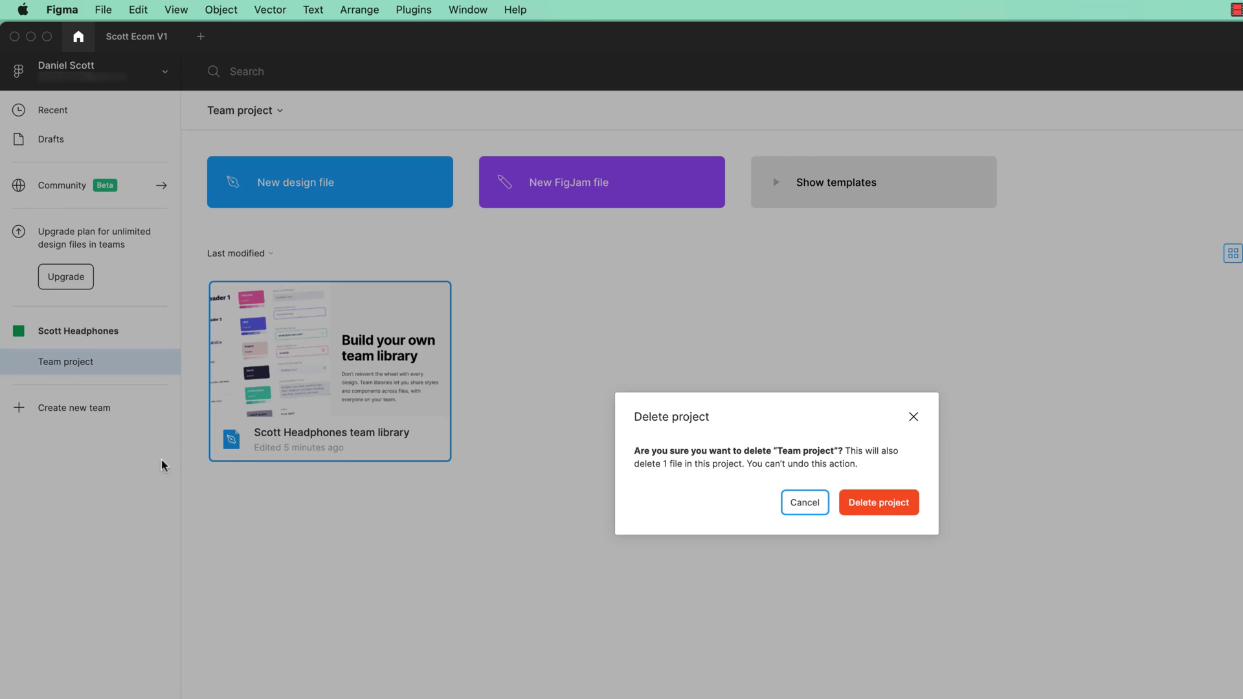
left_click(885, 497)
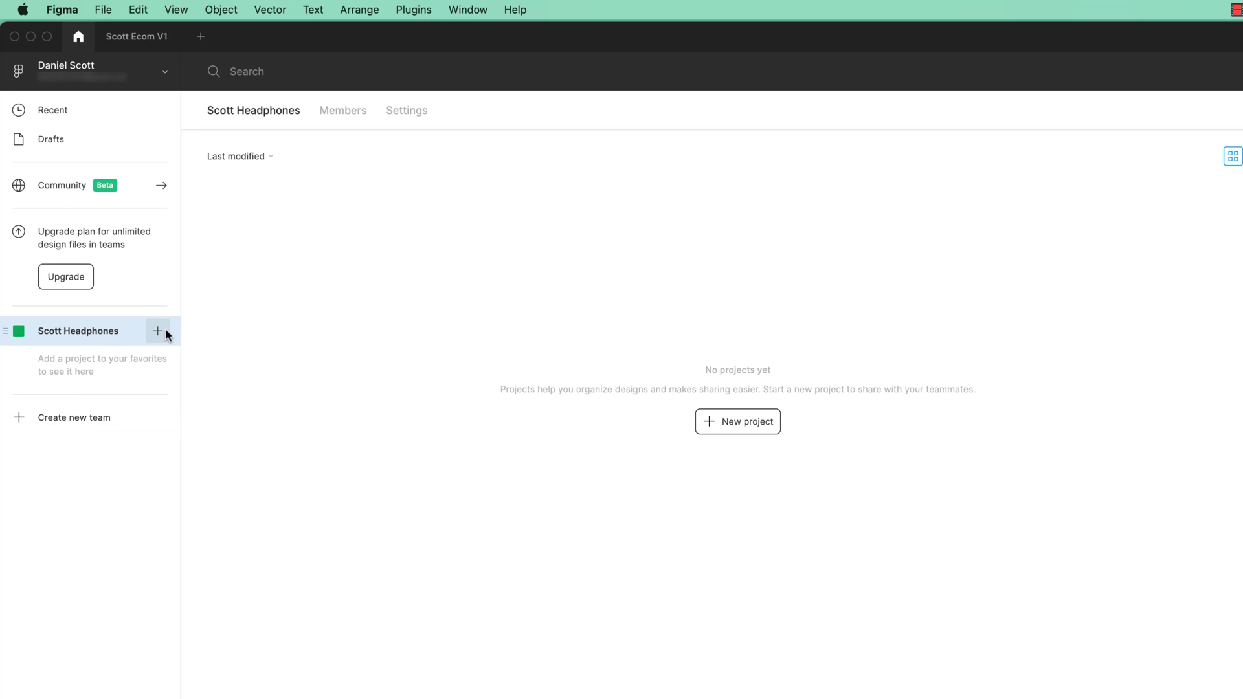
Start a new Scott Headphones team project and name it 'eCommerce Website'.
left_click(165, 330)
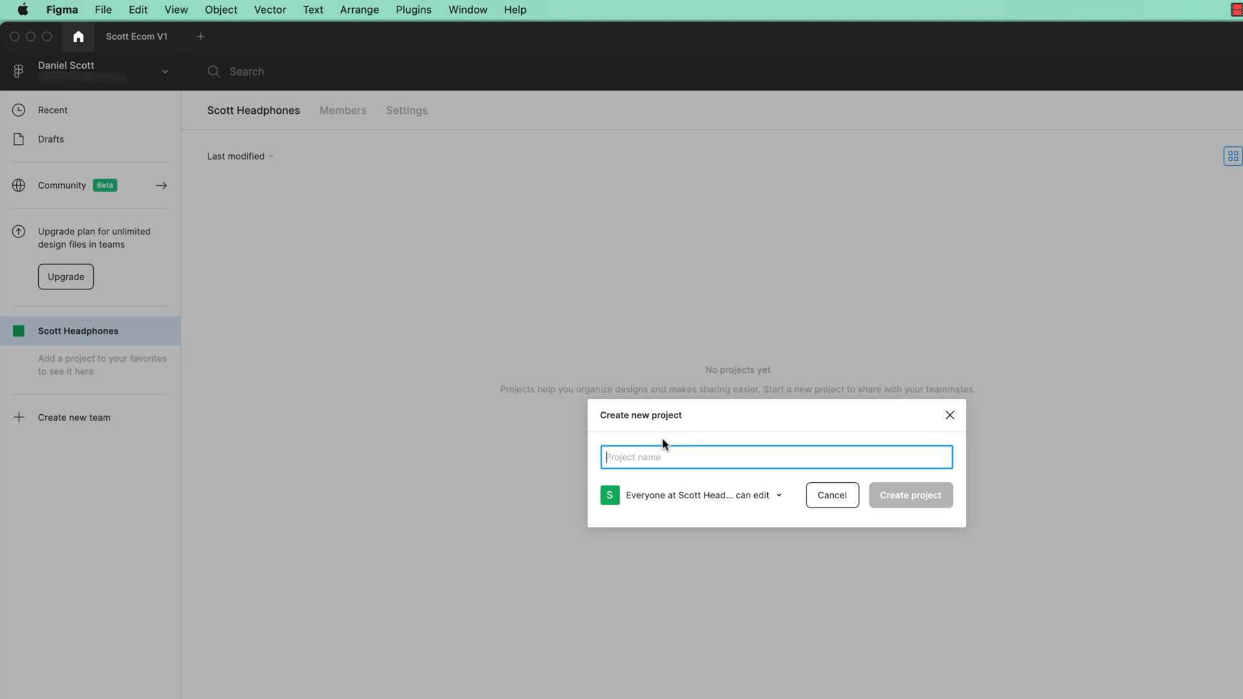
type("E")
key("BackSpace")
type("e")
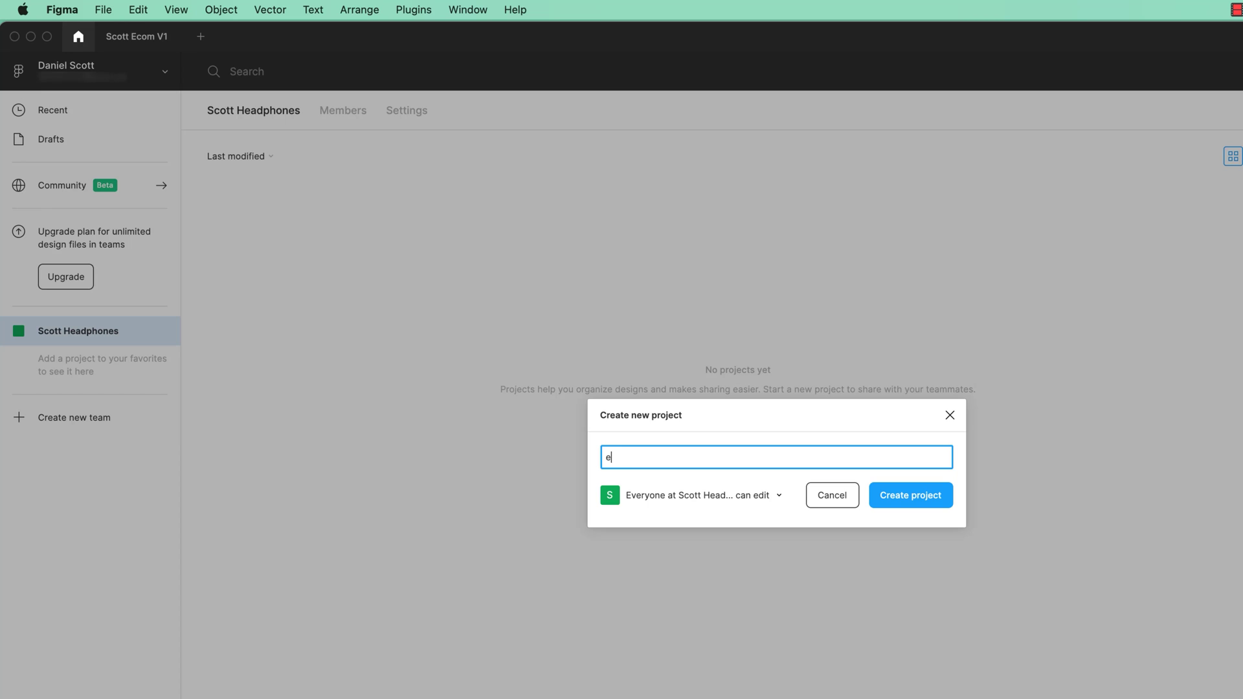
type("Commerse")
key("BackSpace")
key("BackSpace")
type("ce Website -")
Create the eCommerce Website project and drag Scott Ecom V1 from Drafts onto it.
type("e")
left_click(908, 496)
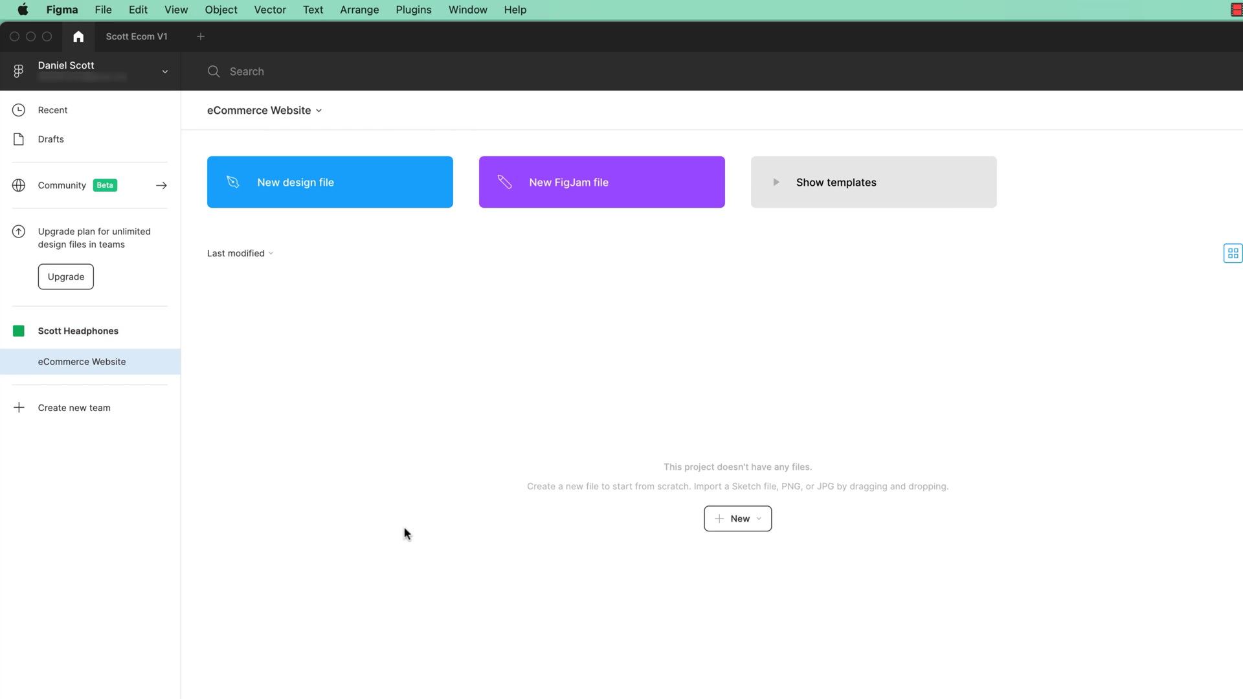
left_click(68, 140)
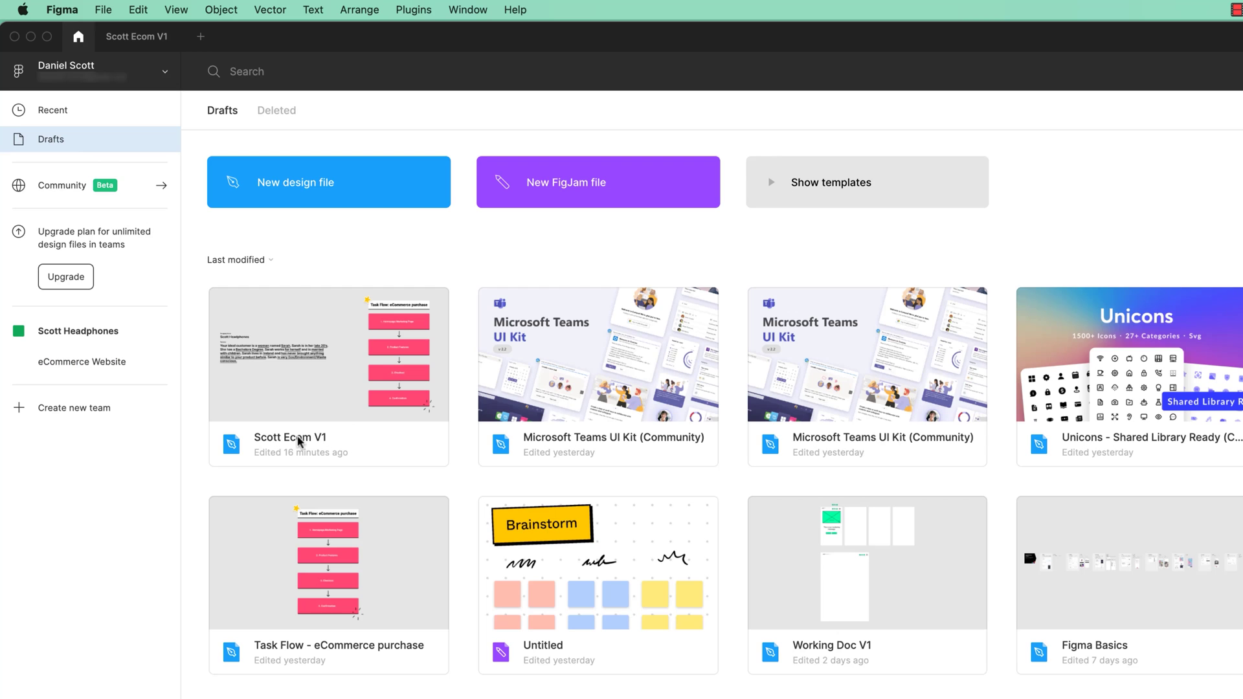
left_click_drag(334, 353, 94, 366)
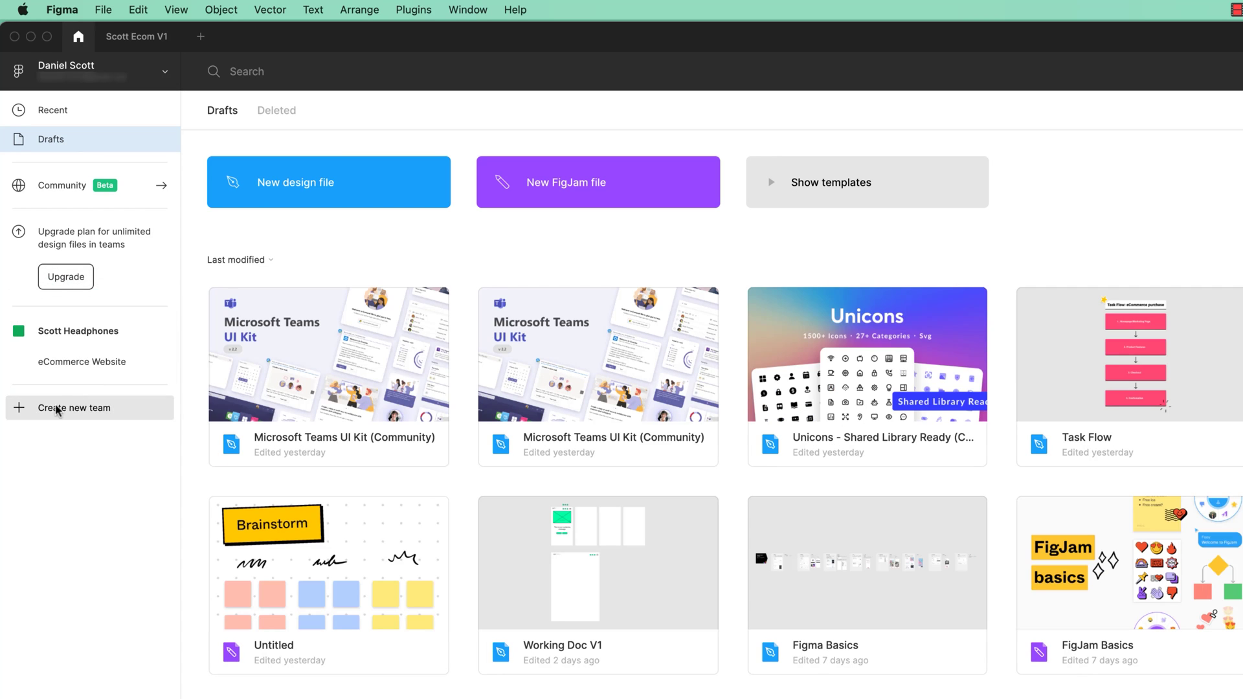
Open the eCommerce Website project and select the Scott Ecom V1 file inside it.
left_click(90, 330)
left_click(90, 364)
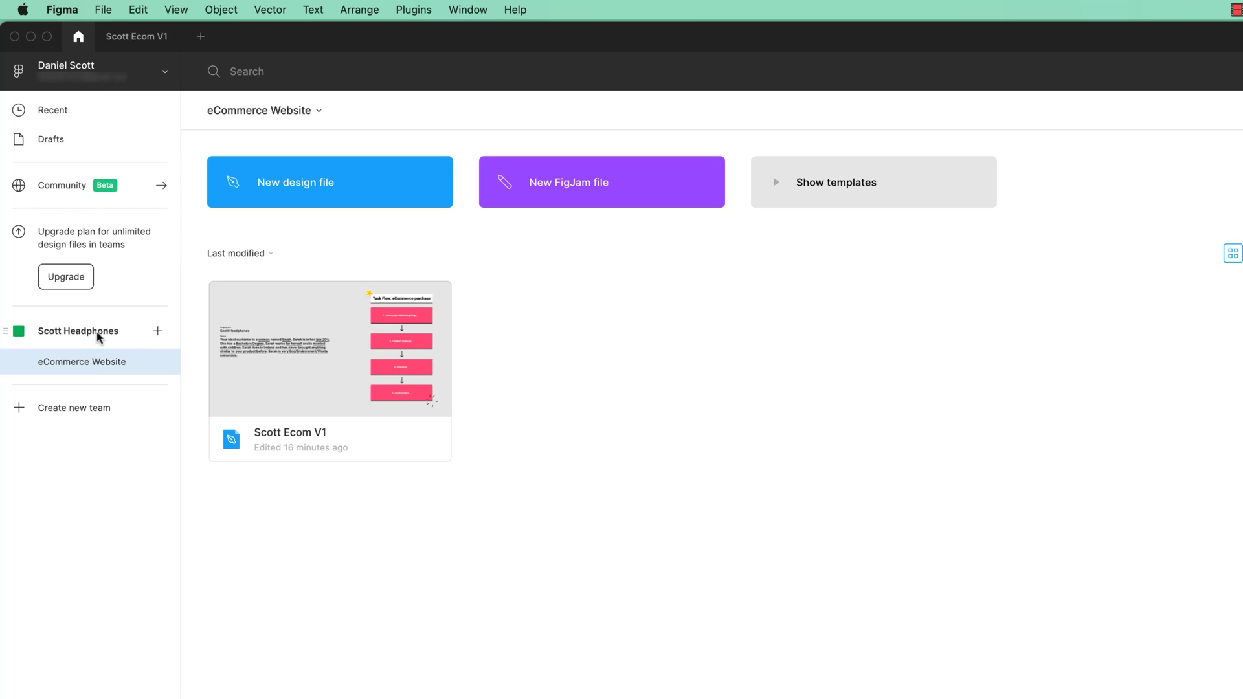
left_click(315, 393)
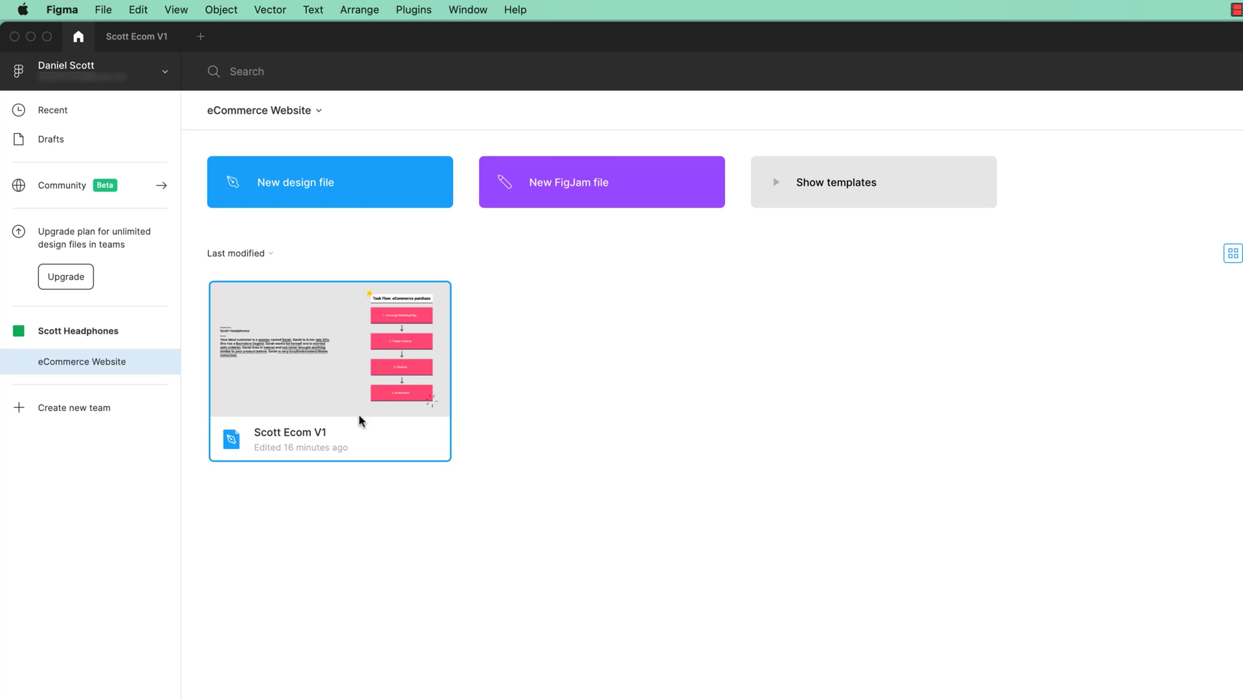
left_click(147, 37)
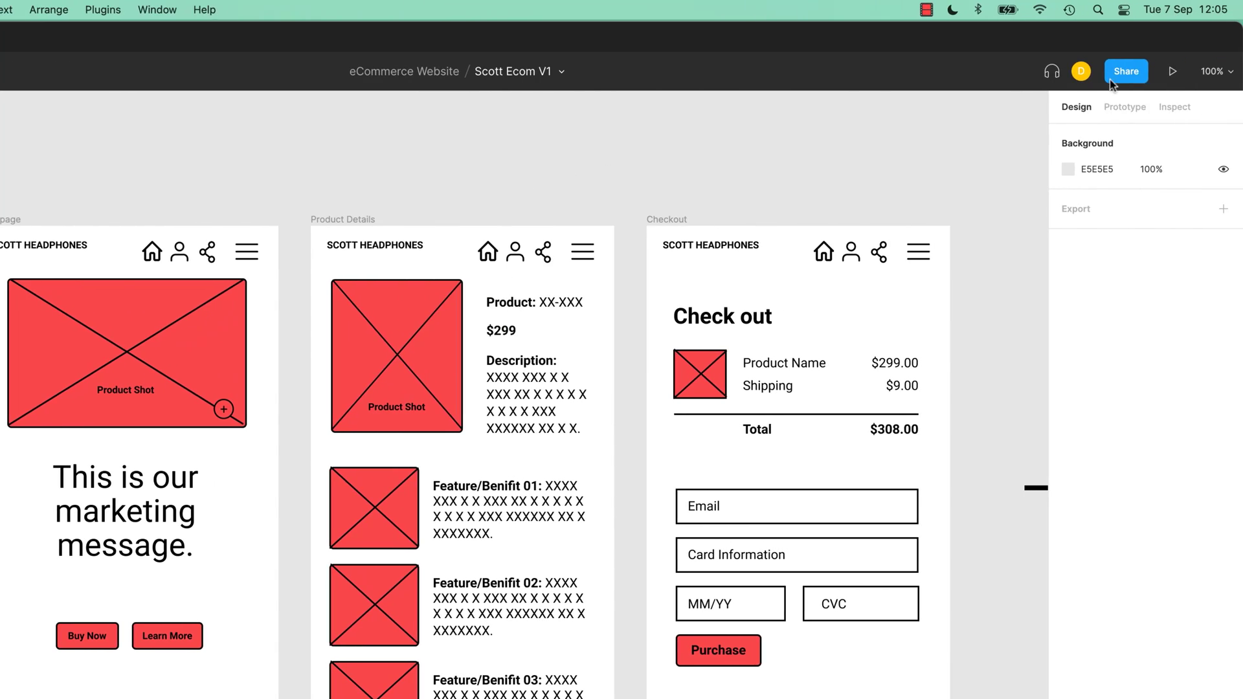
left_click(1242, 71)
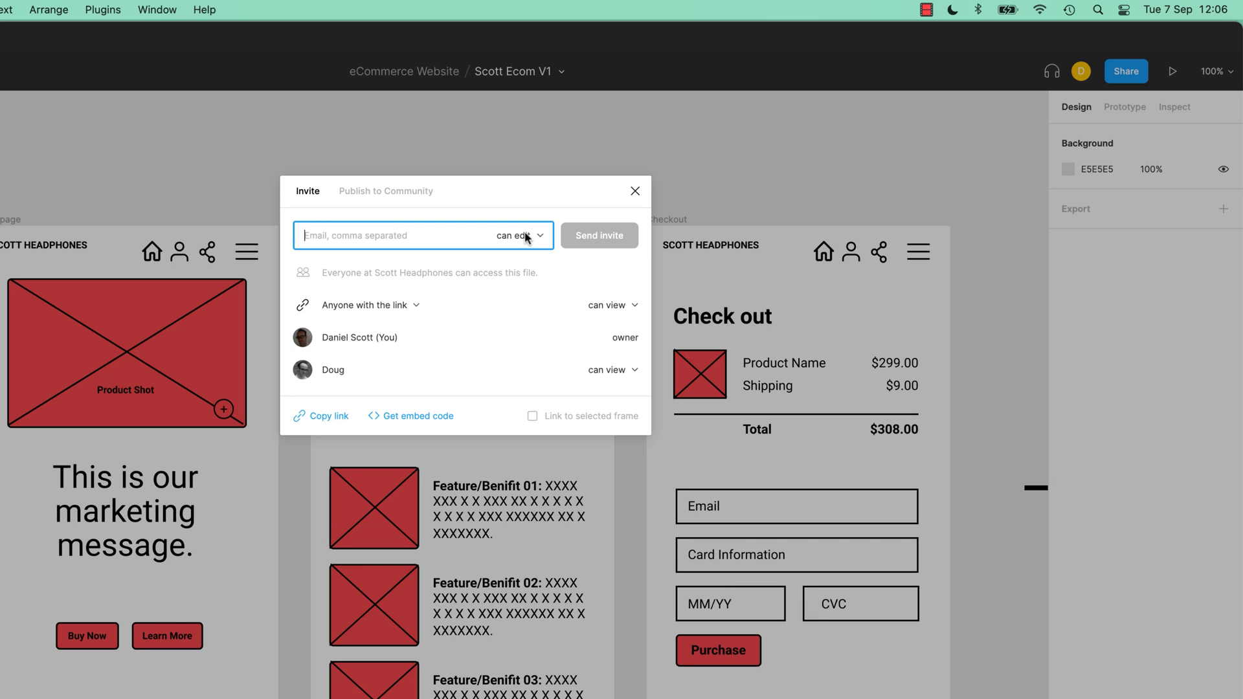
left_click(634, 191)
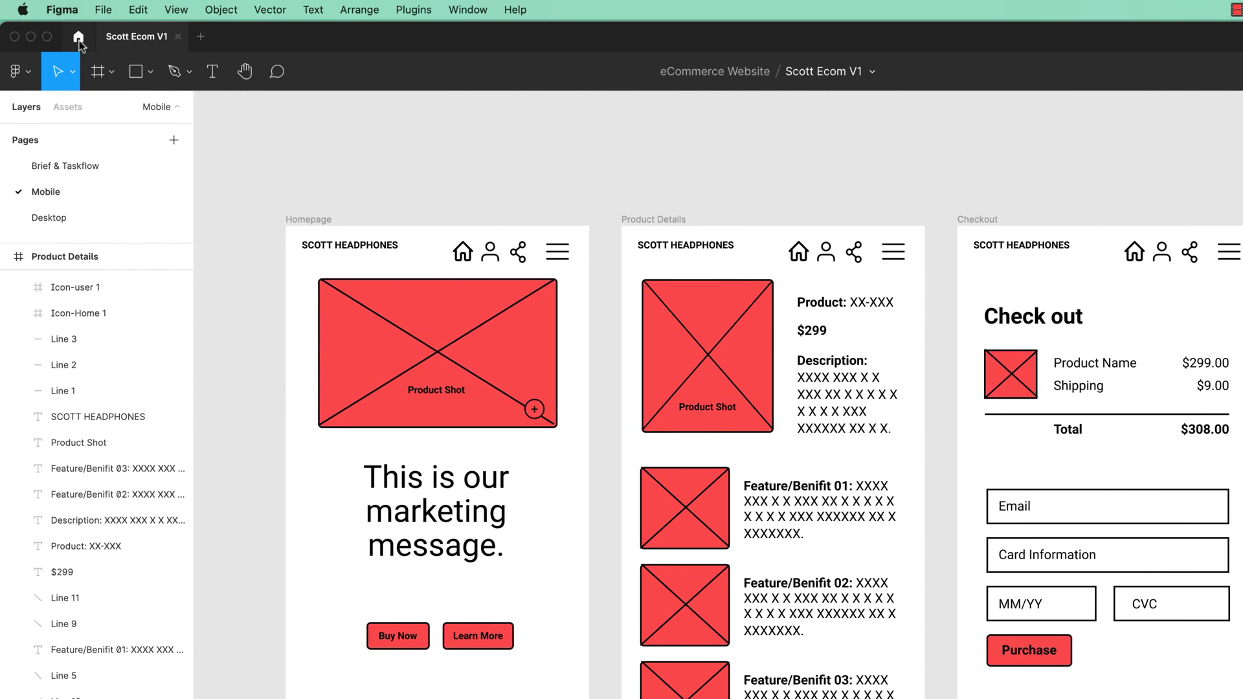
Navigate from the file browser through Drafts and Scott Headphones to the eCommerce Website project.
left_click(78, 37)
left_click(67, 147)
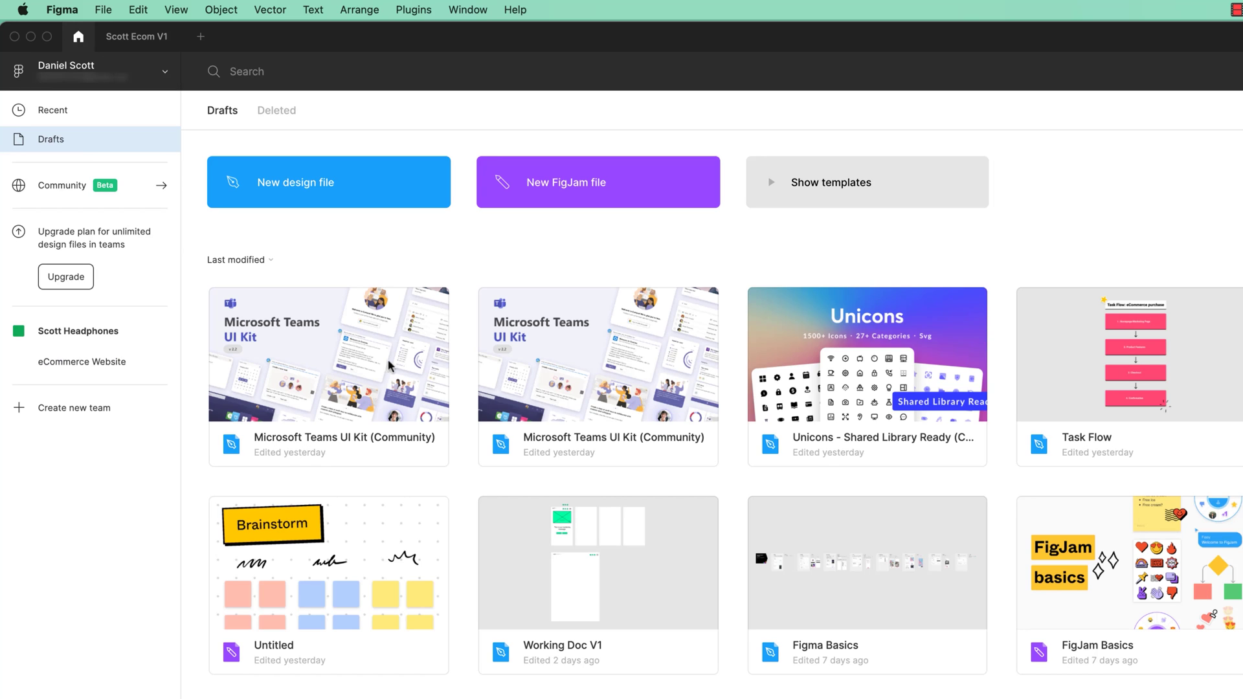
left_click(84, 336)
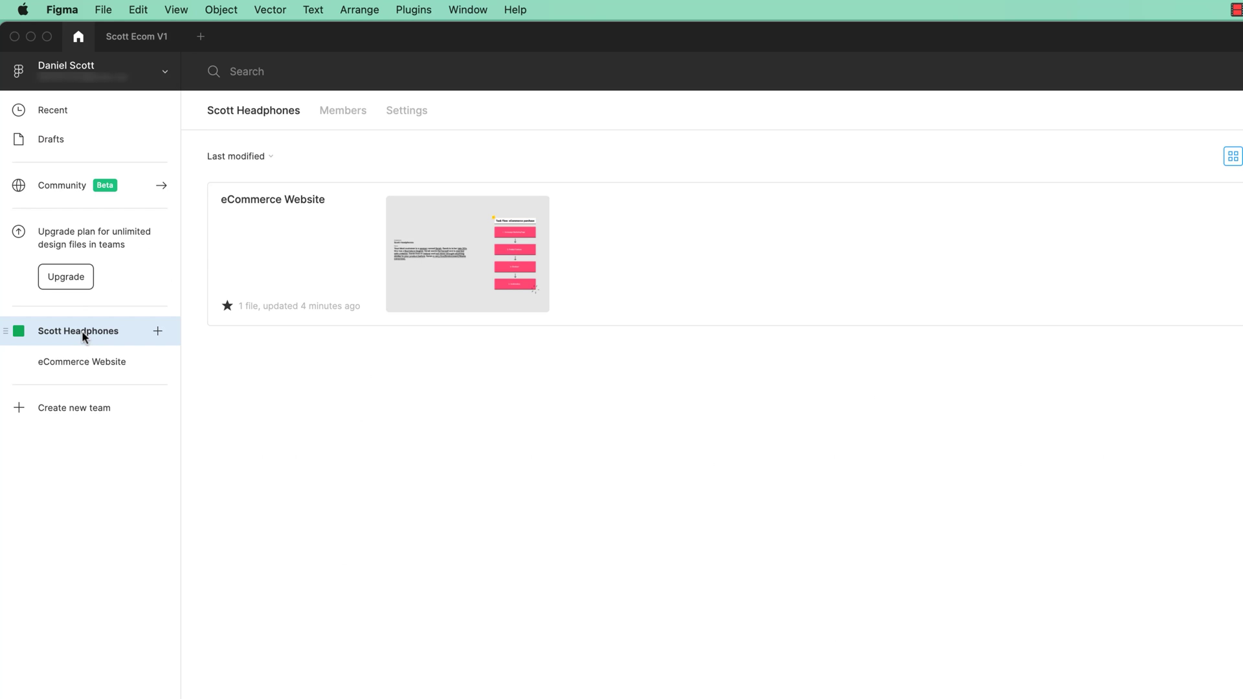
left_click(85, 363)
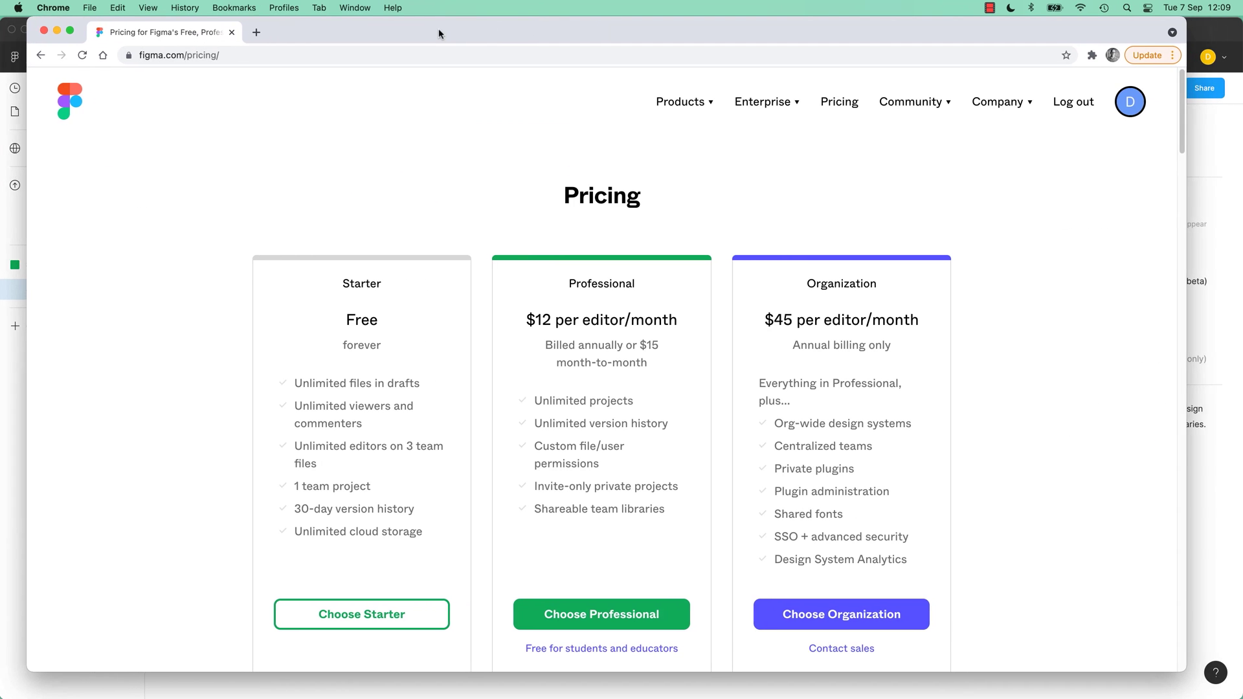
Highlight the Starter plan's 'Unlimited files in drafts' and '1 team project' limits.
triple_click(360, 384)
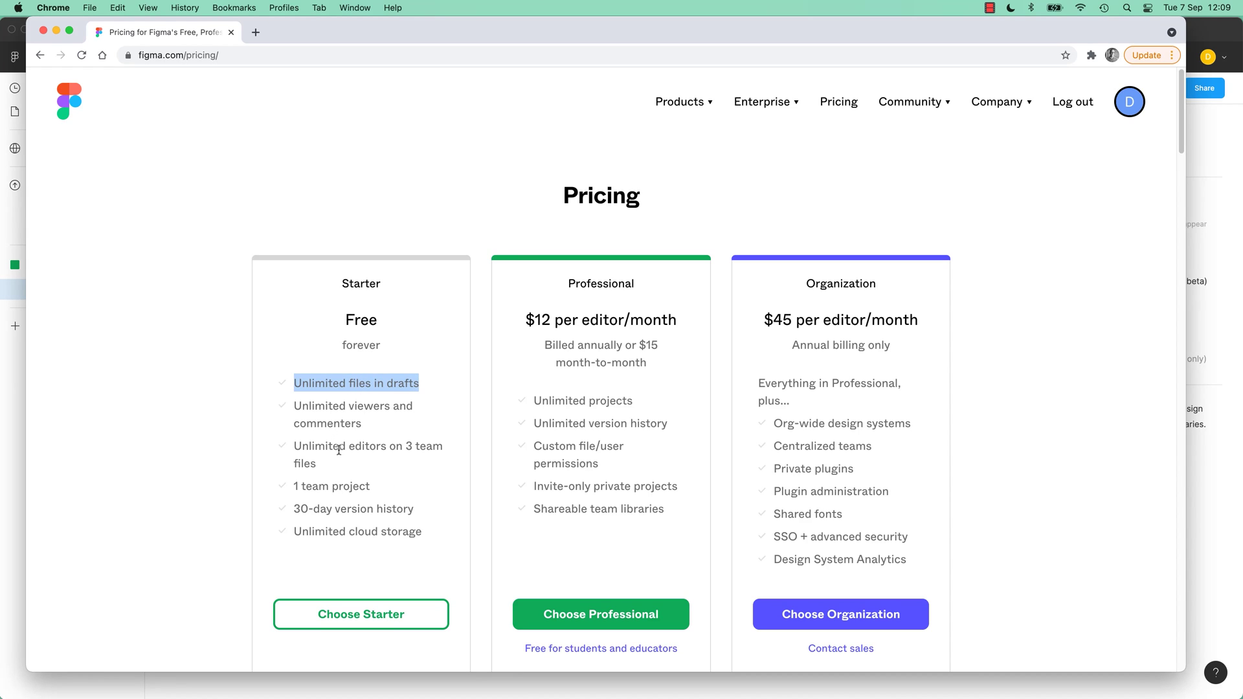
left_click_drag(301, 486, 359, 487)
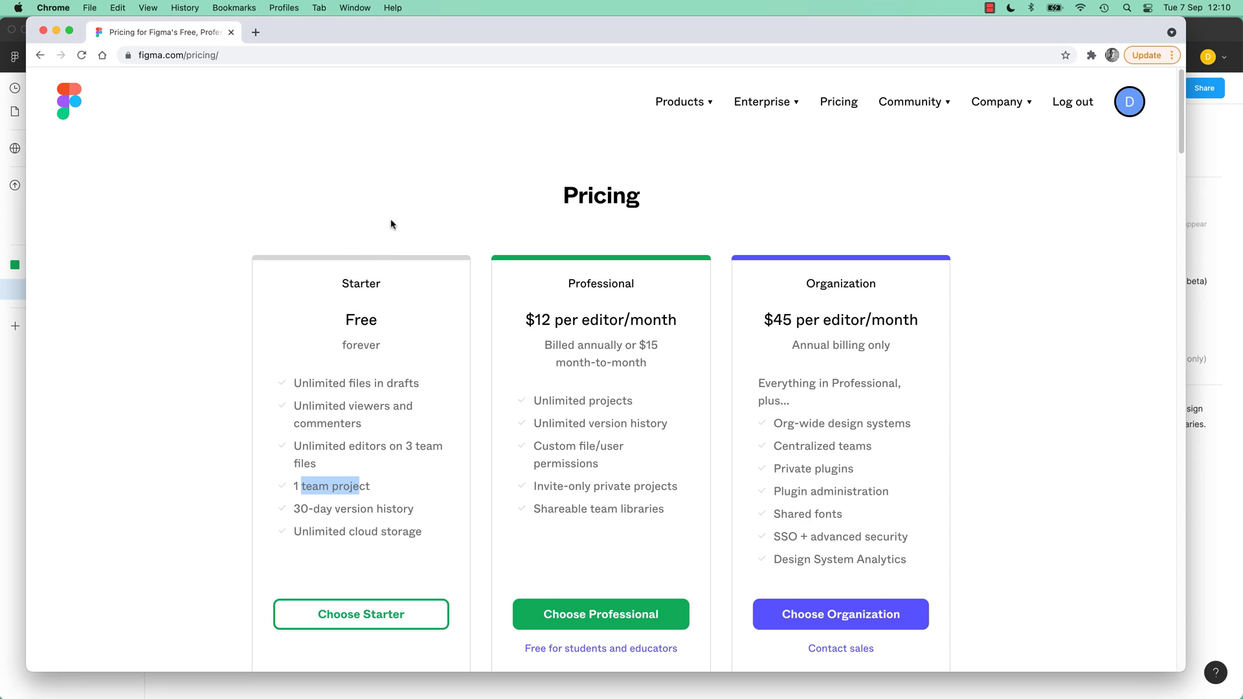
Close the Chrome pricing window, view the Scott Headphones team page, and return to Scott Ecom V1.
left_click(232, 31)
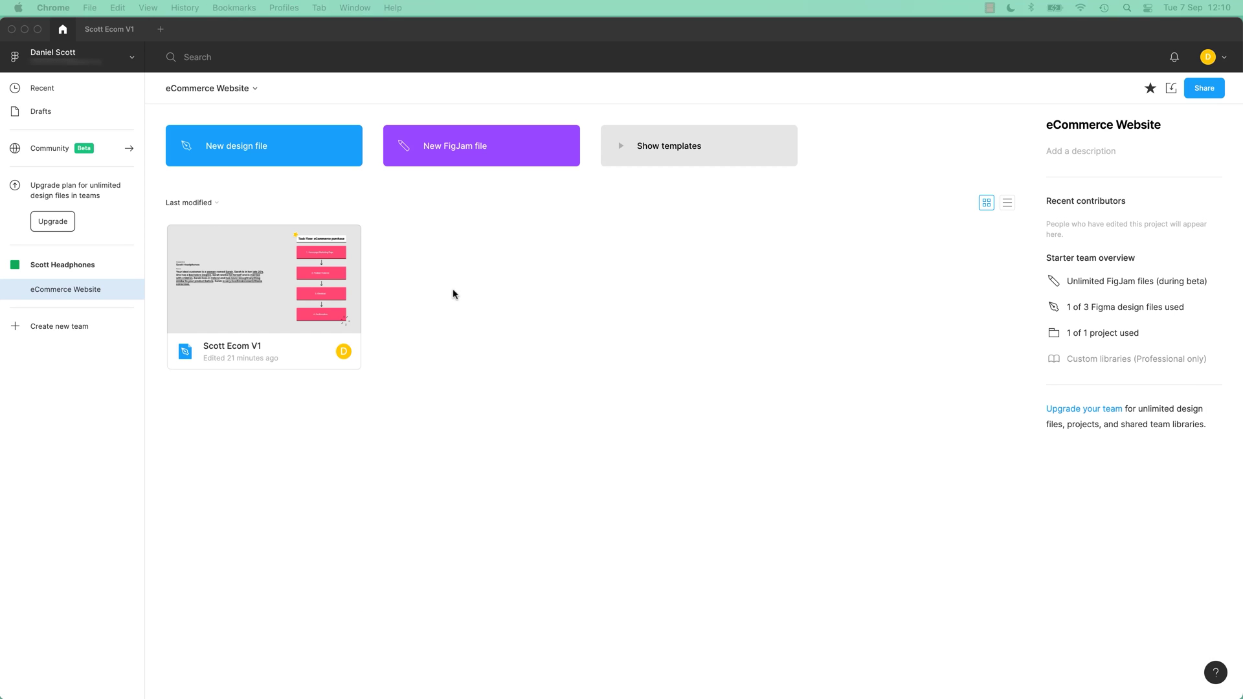
left_click(90, 269)
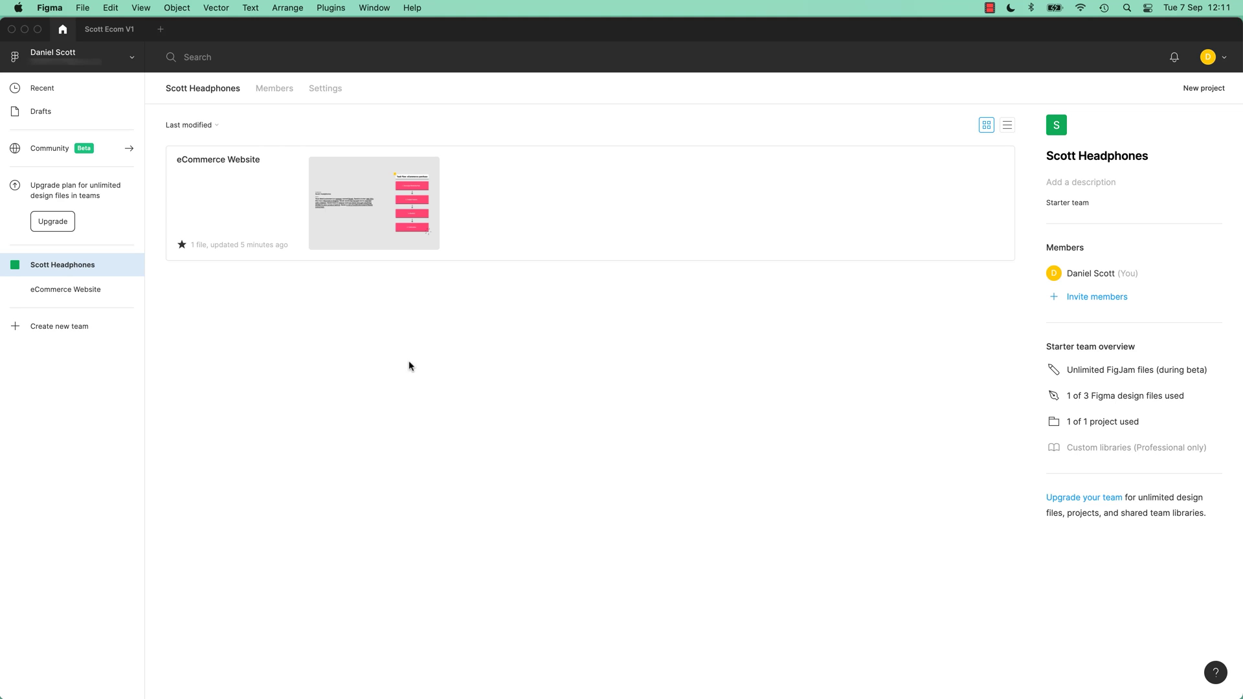
left_click(110, 30)
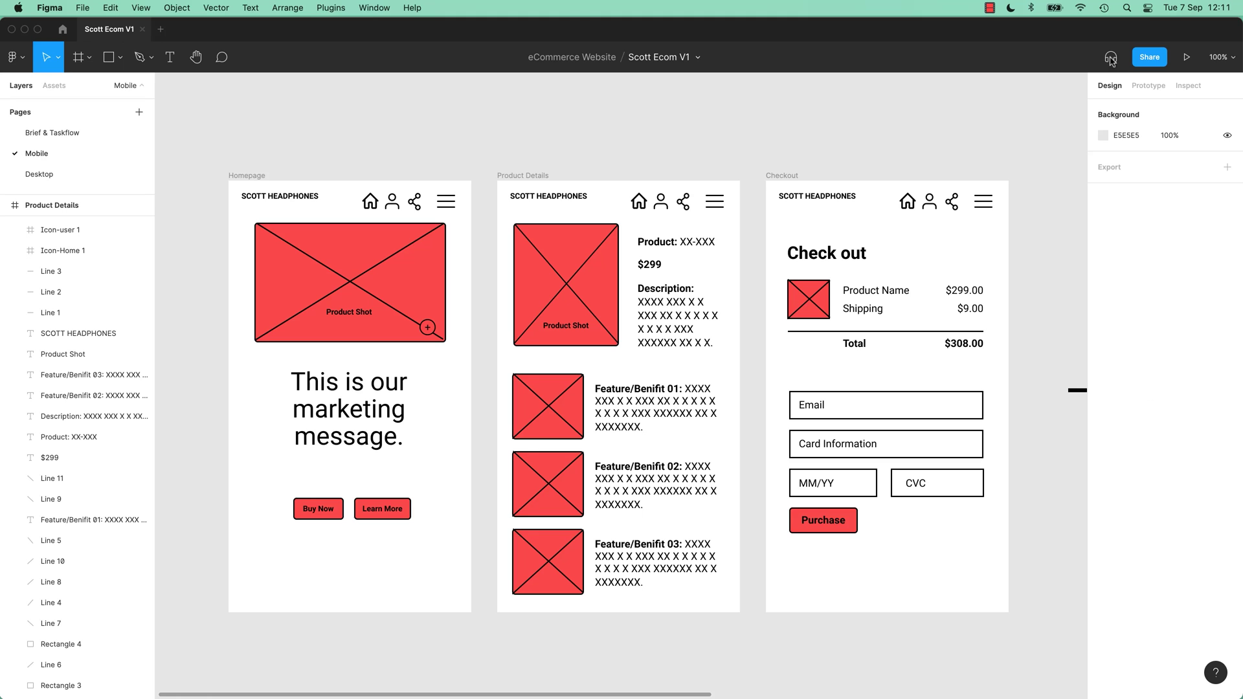
Drag Scott Ecom V1 from the eCommerce Website project onto Drafts, confirm the move, and view Drafts.
left_click(63, 30)
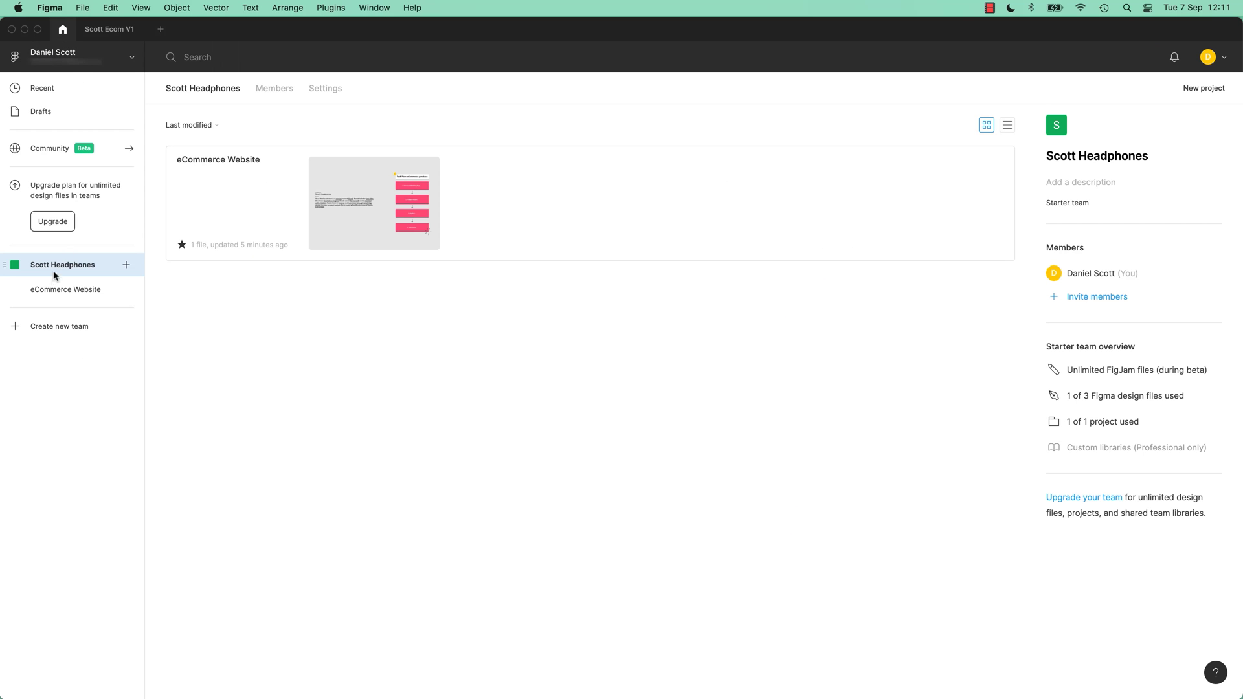
left_click(65, 290)
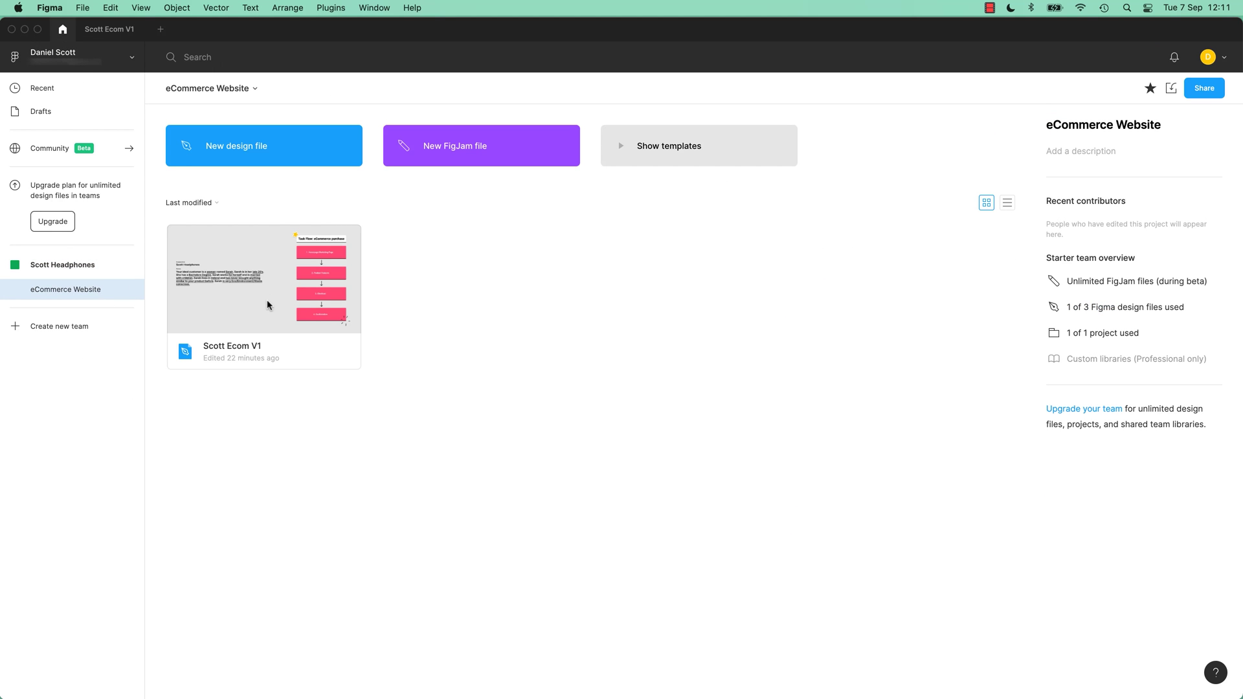
left_click_drag(268, 305, 84, 116)
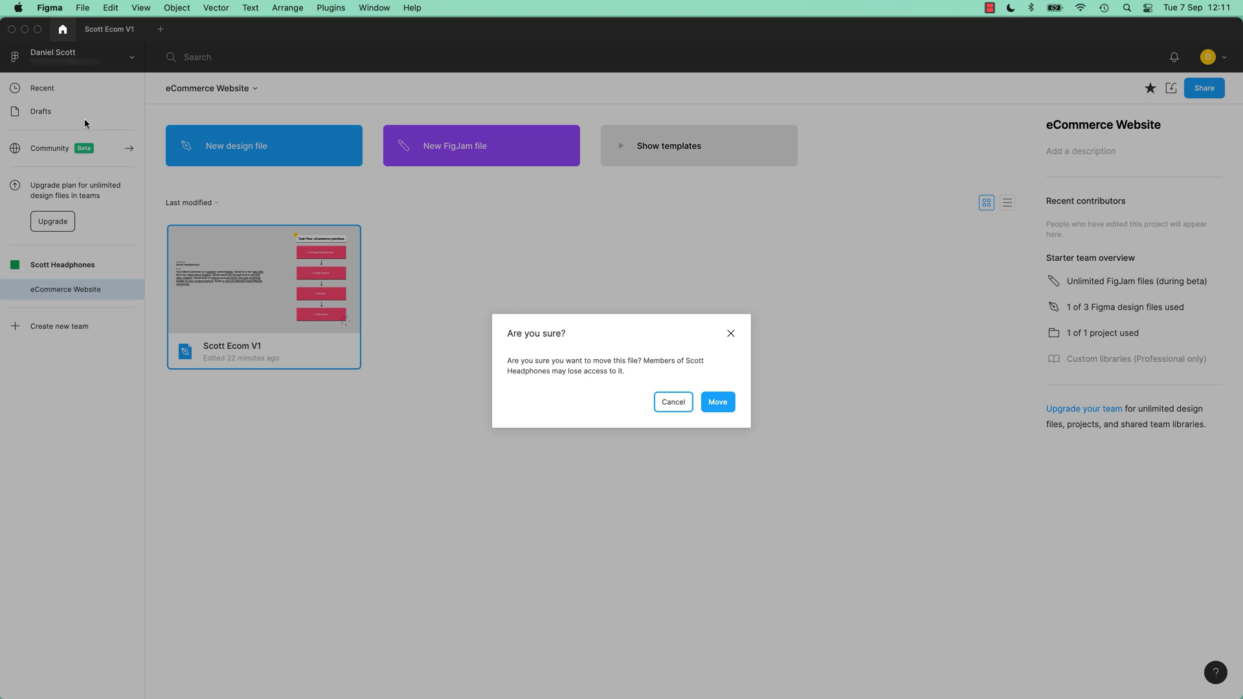
left_click(713, 408)
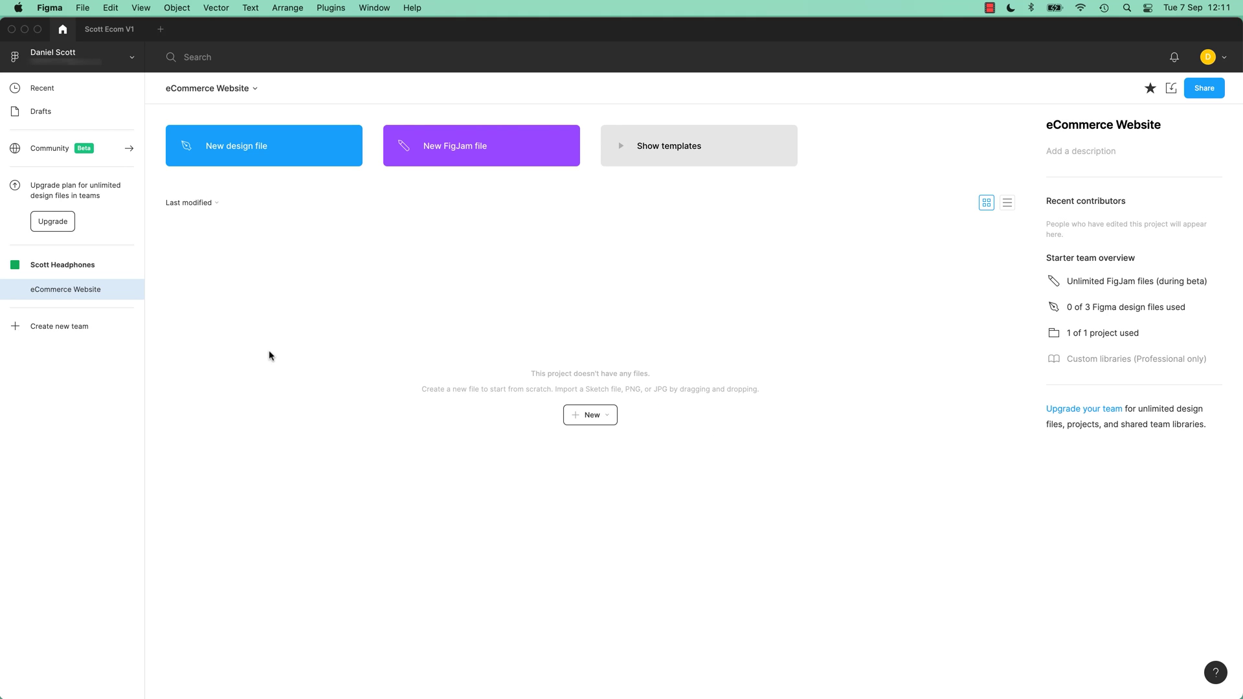
left_click(58, 112)
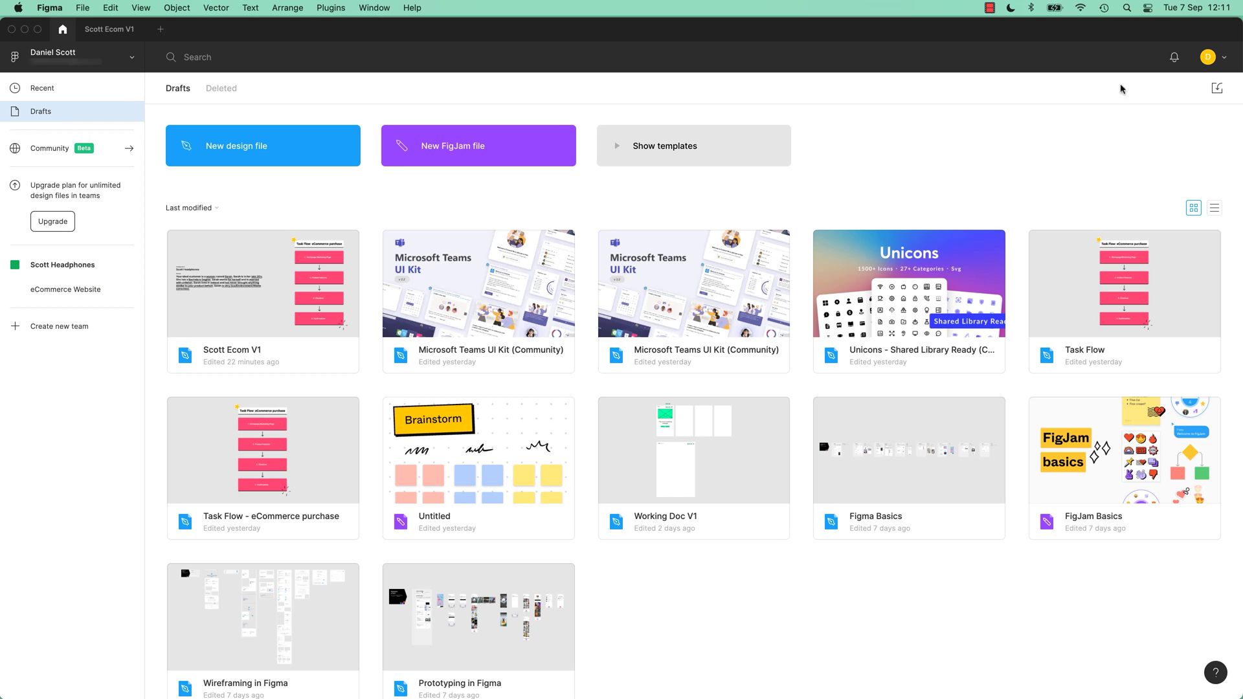
Open Scott Ecom V1 from Drafts and check the Share dialog's invite note before closing it.
double_click(240, 308)
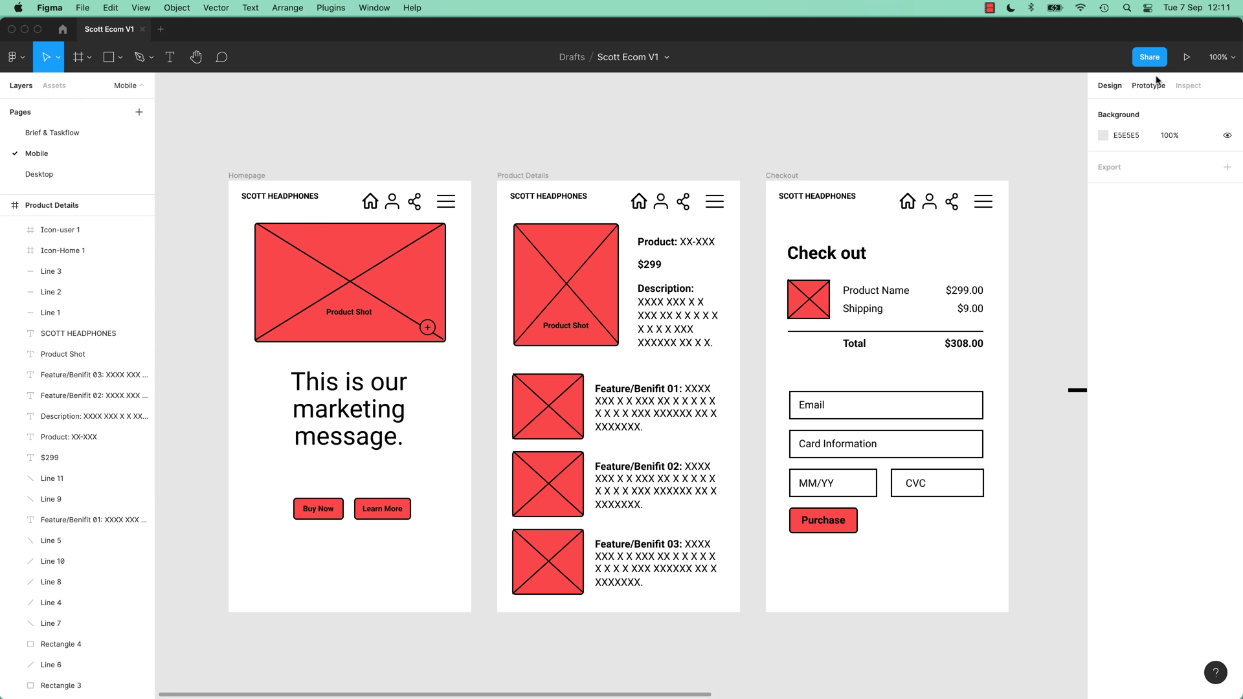
left_click(1150, 57)
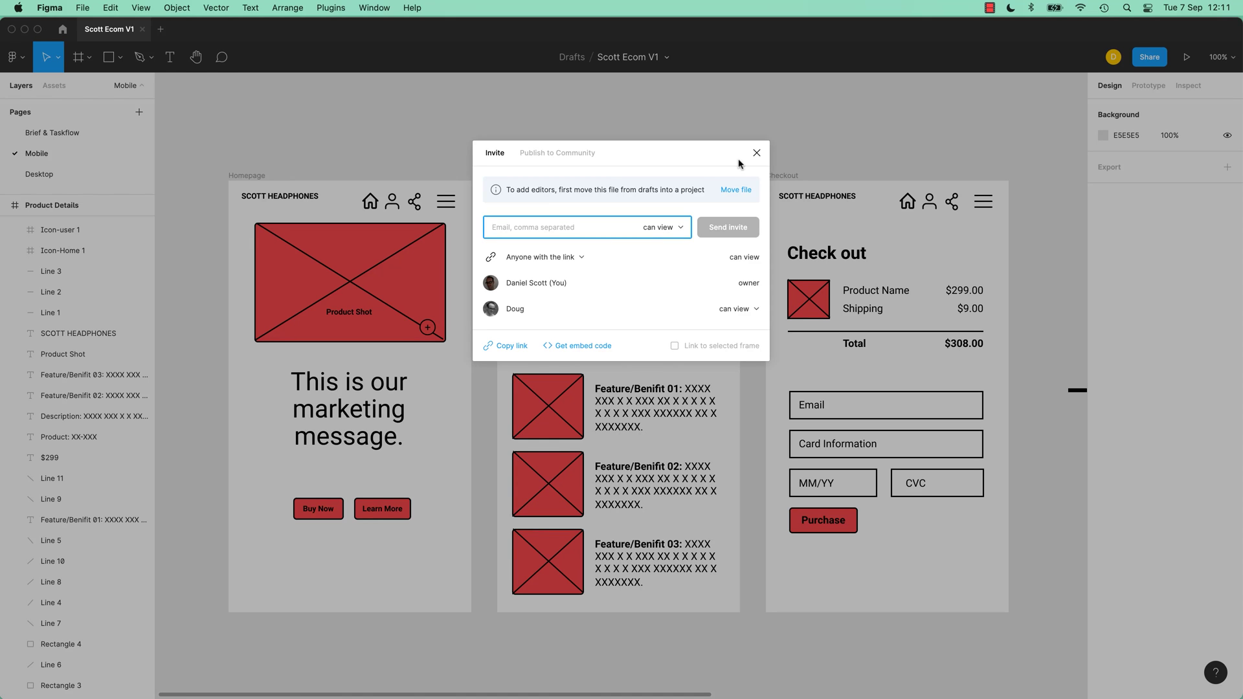
left_click(756, 153)
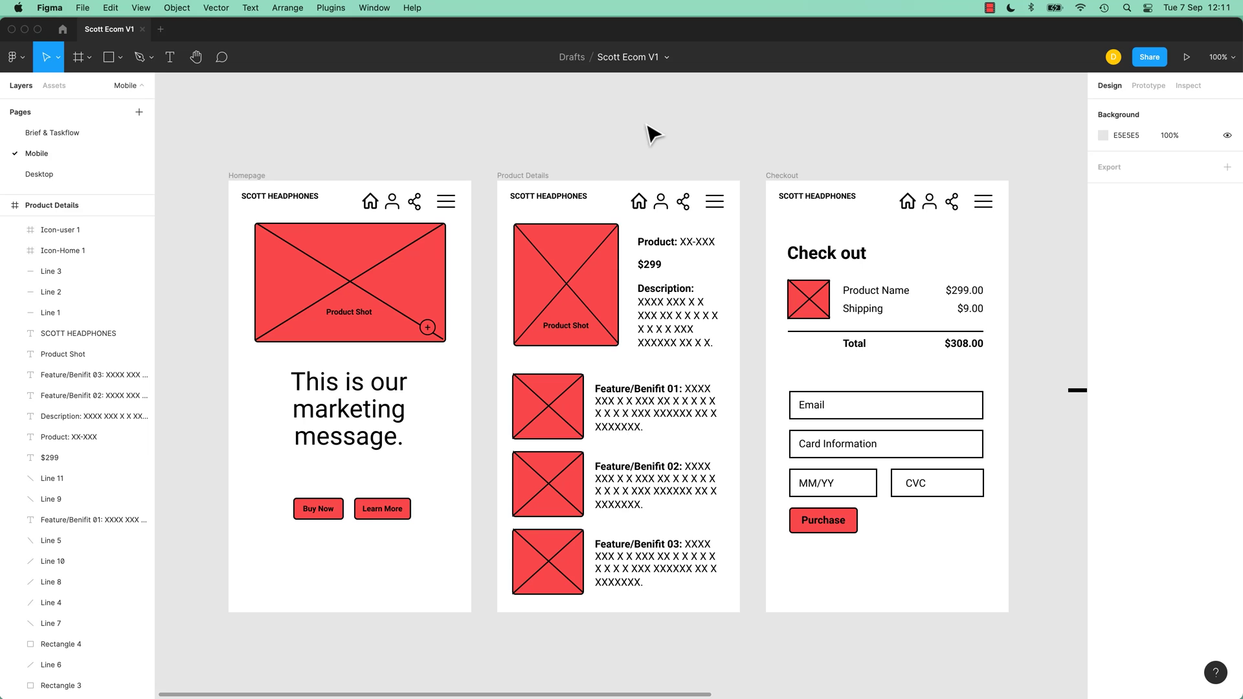
Confirm the Scott Headphones eCommerce Website project is empty, then drag Scott Ecom V1 back onto Drafts.
left_click(63, 30)
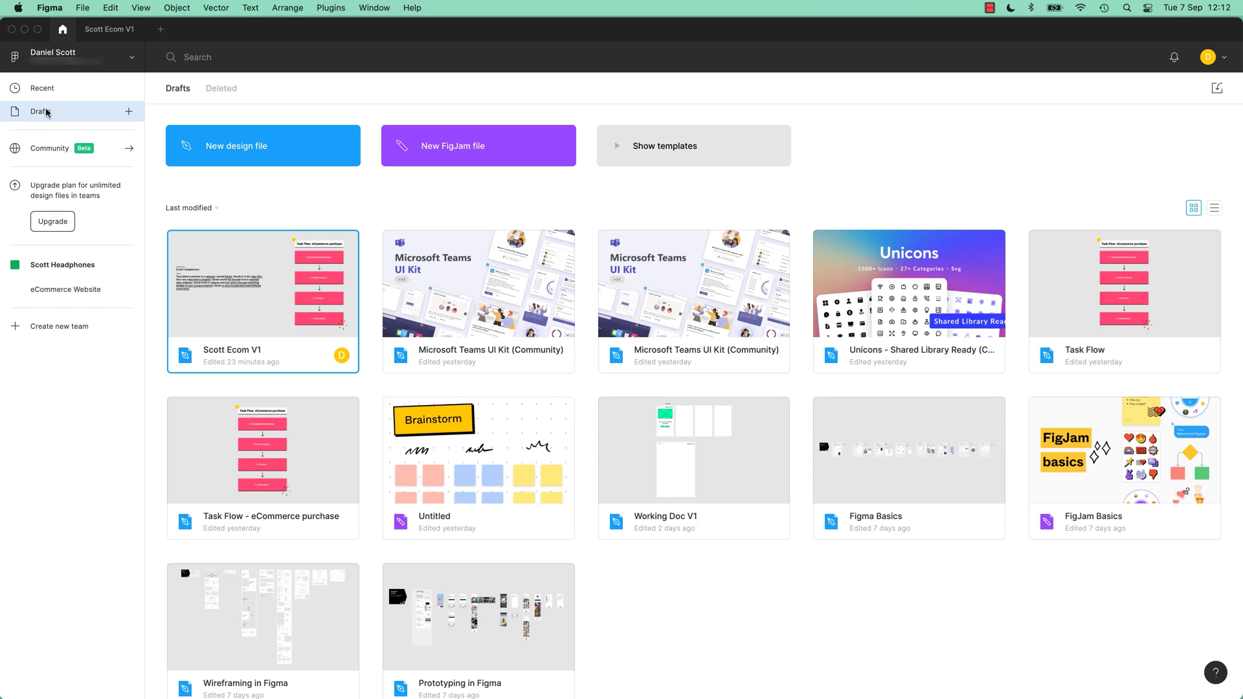
left_click(67, 270)
left_click(68, 290)
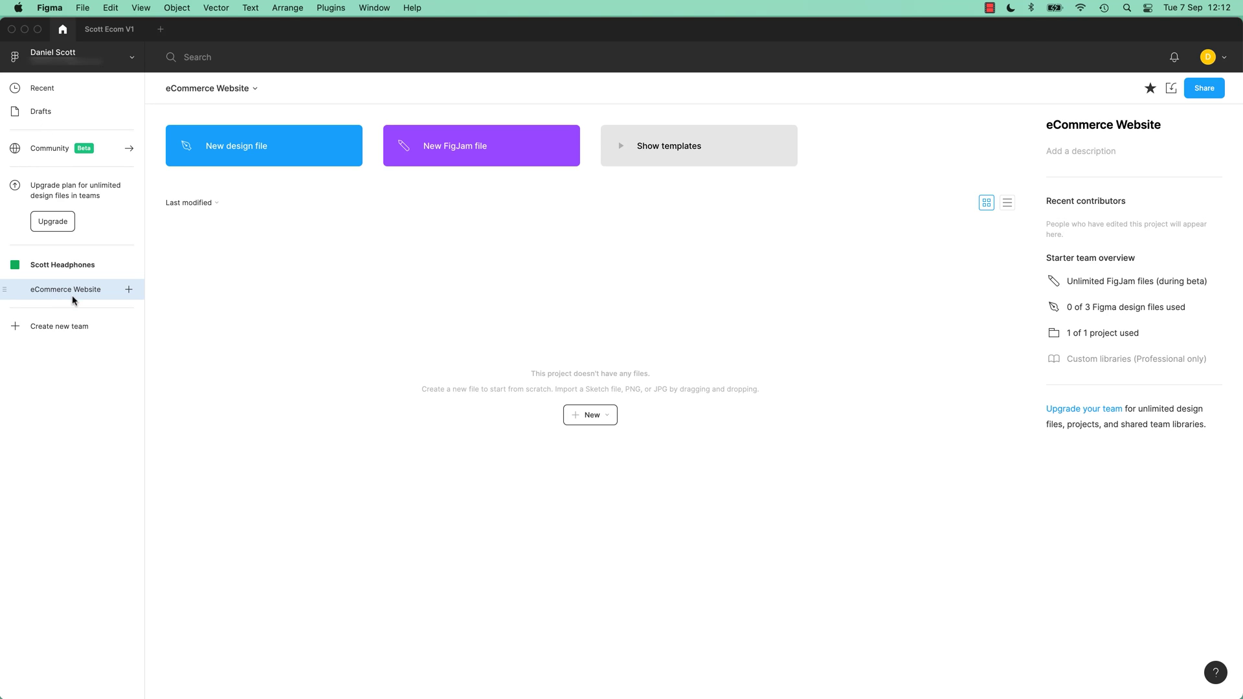
left_click(52, 114)
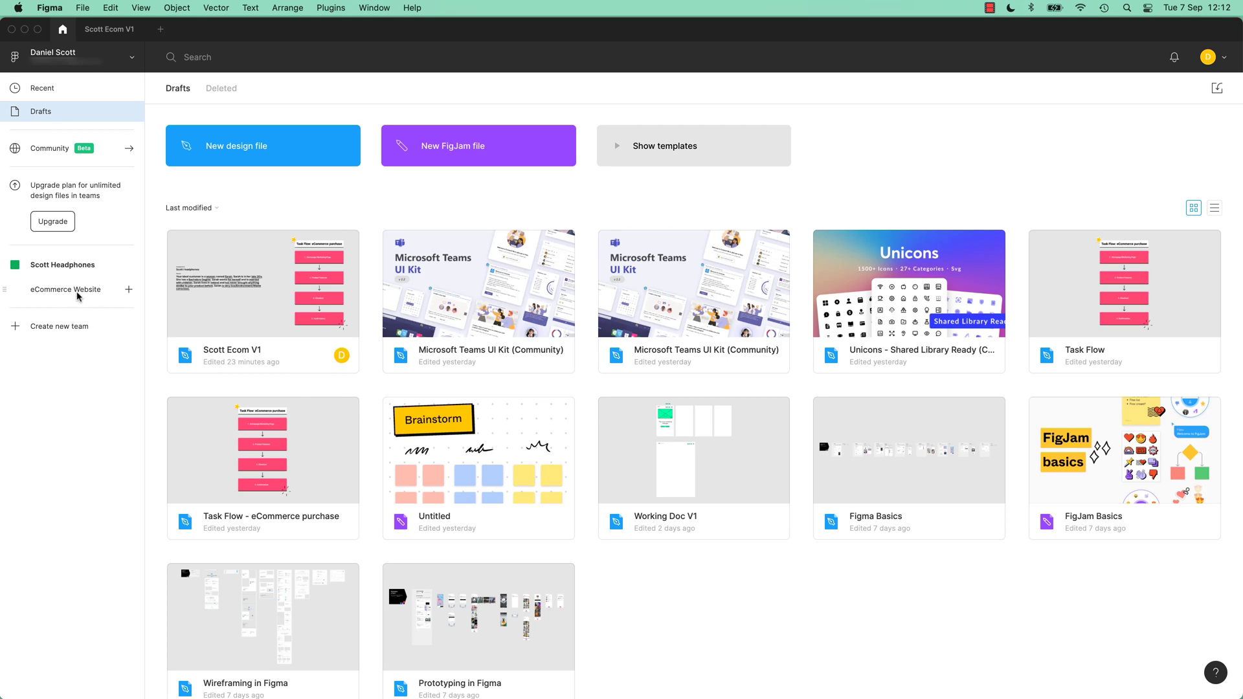
left_click_drag(259, 301, 81, 282)
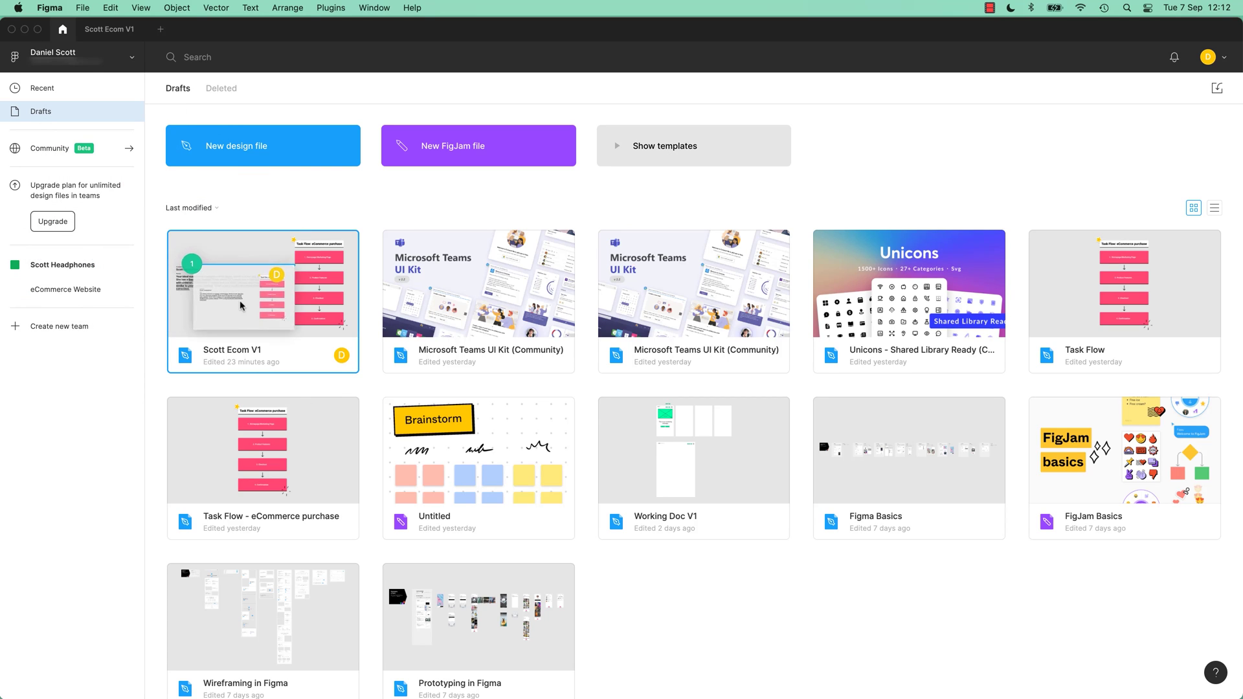